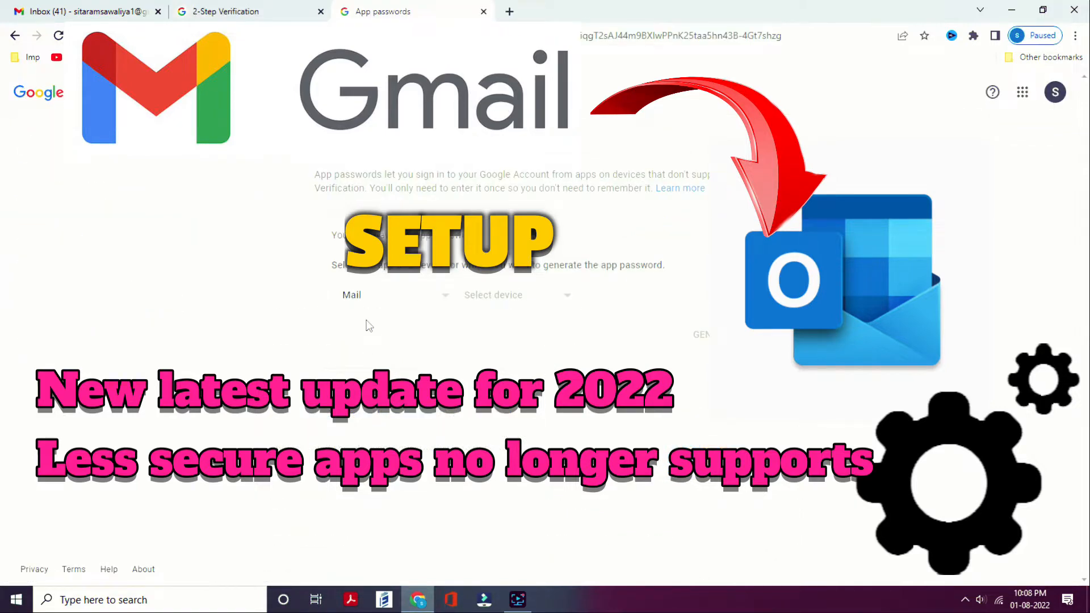
- Pick a device from the Select device list for the Mail app password
left_click(547, 306)
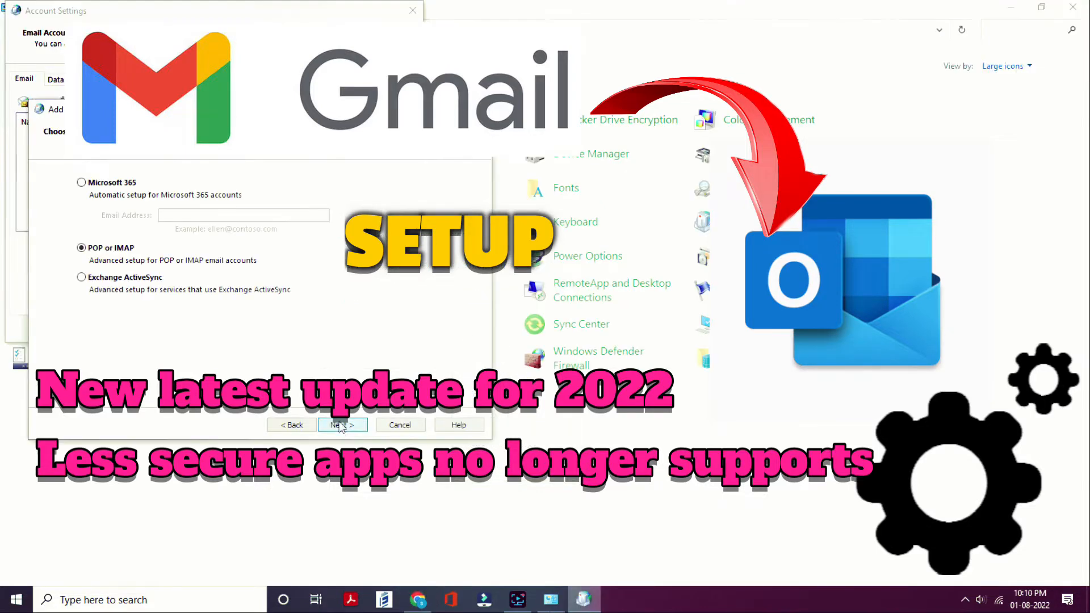
left_click(341, 425)
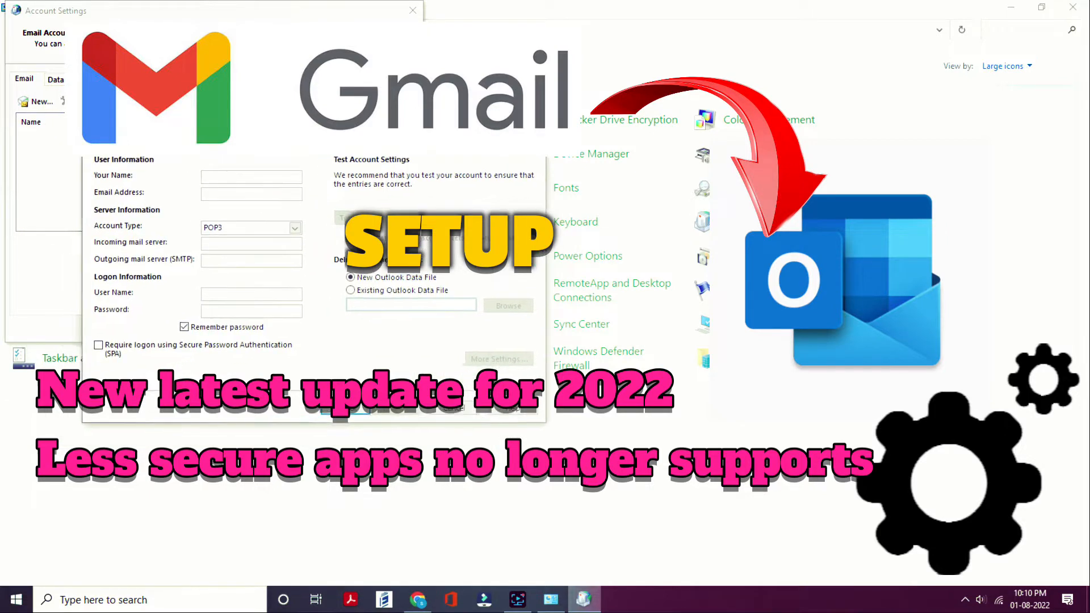
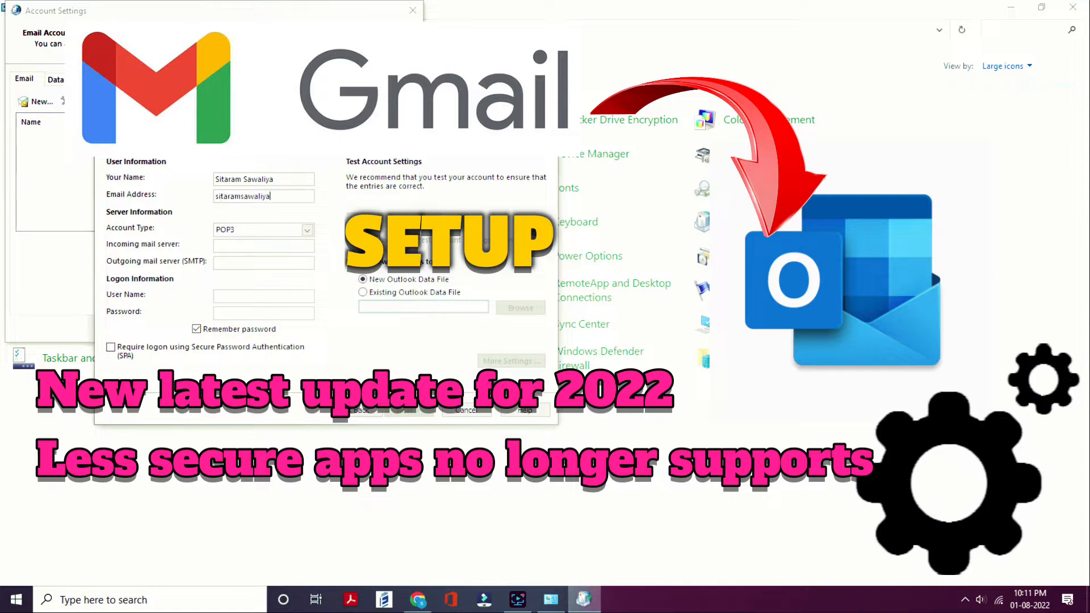
- Enter the user's full name, keep POP3 as the account type, and begin the incoming server with 'pop'
type("om")
left_click(307, 230)
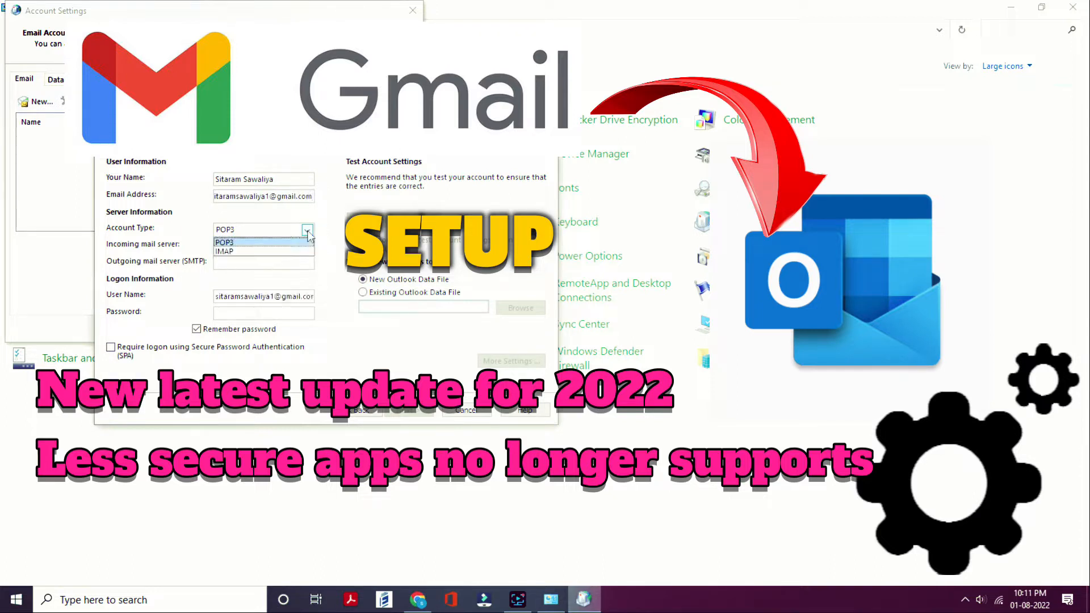
left_click(243, 242)
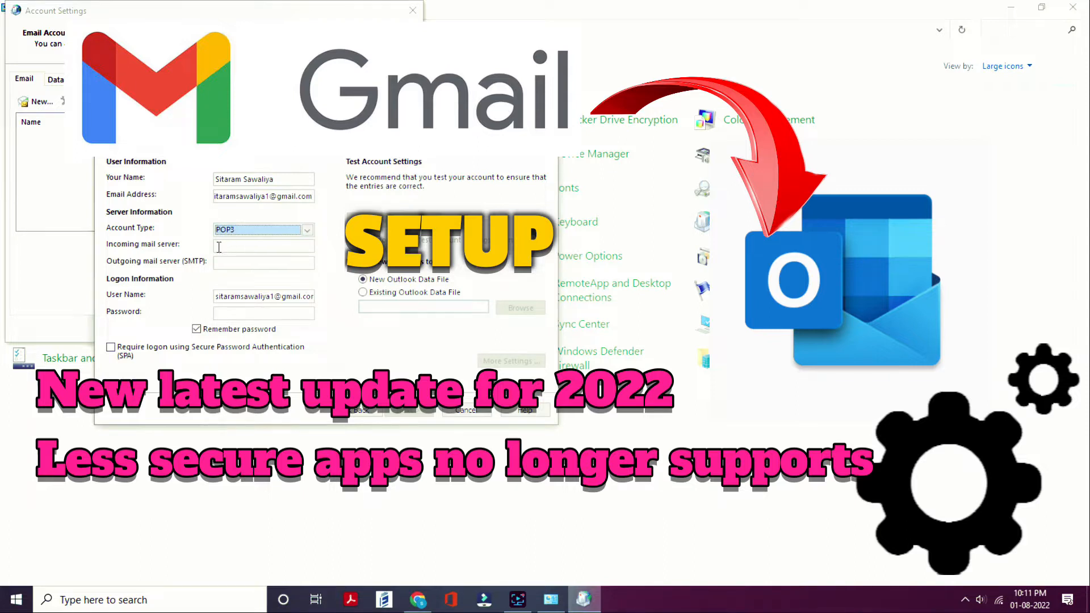
left_click(237, 245)
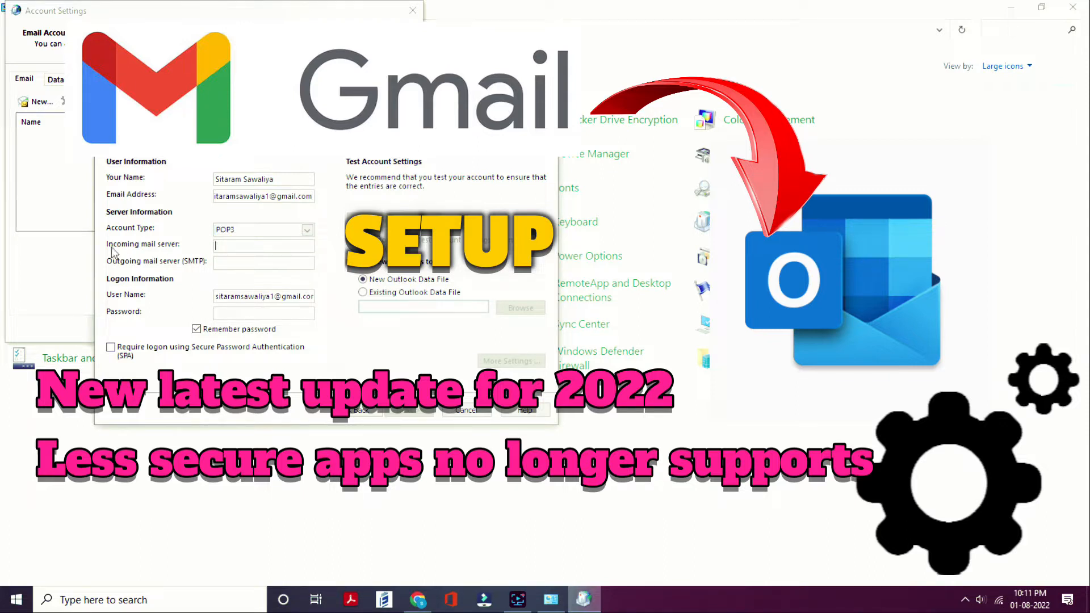
type("pop")
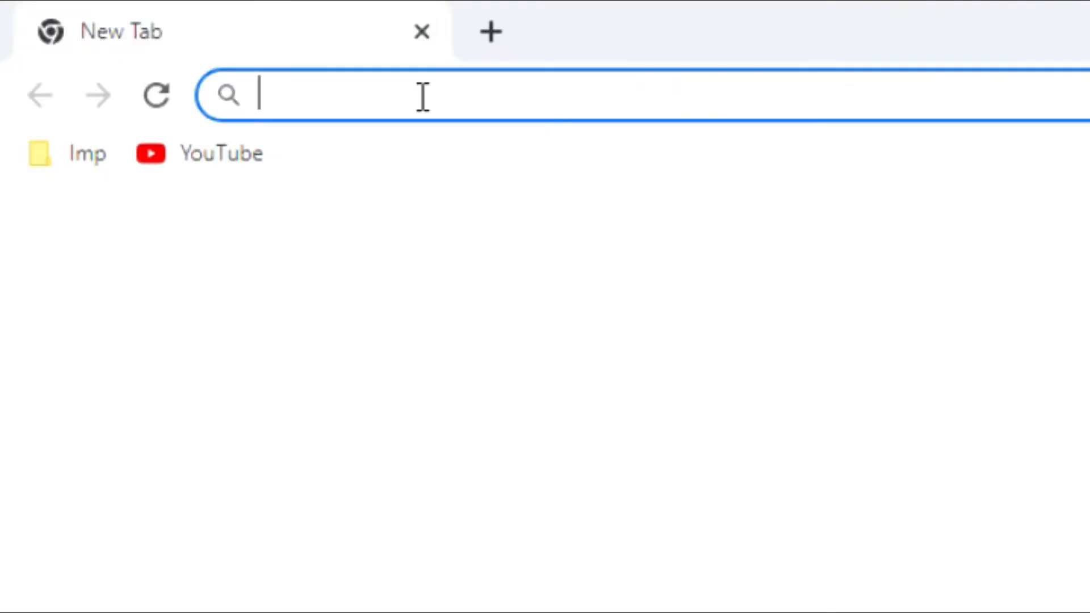
- Go to gmail.com and sign in with the account's email address and password
type("gmail")
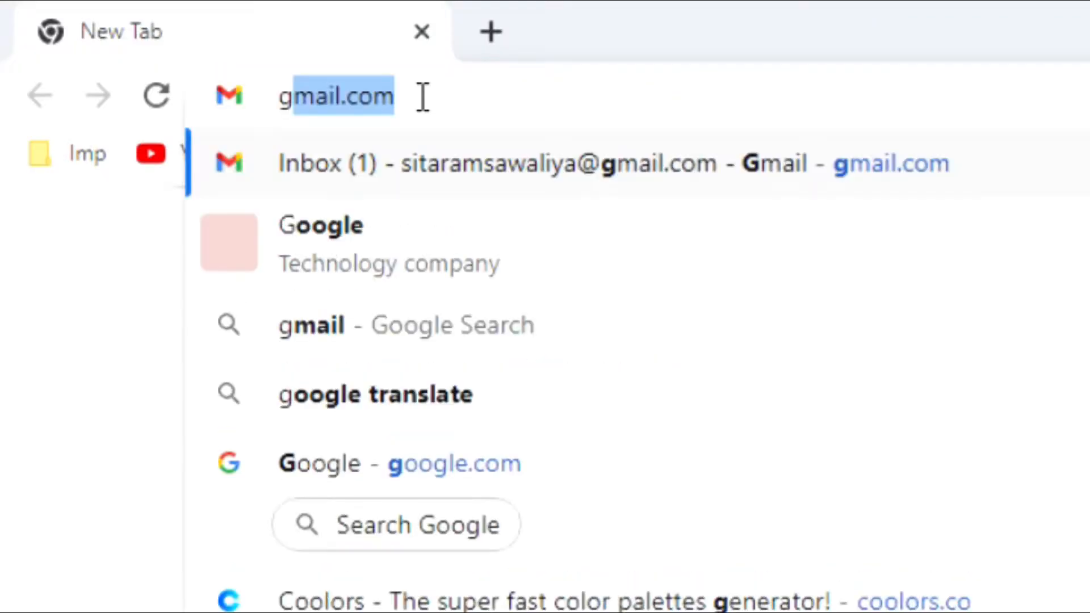
type(".com")
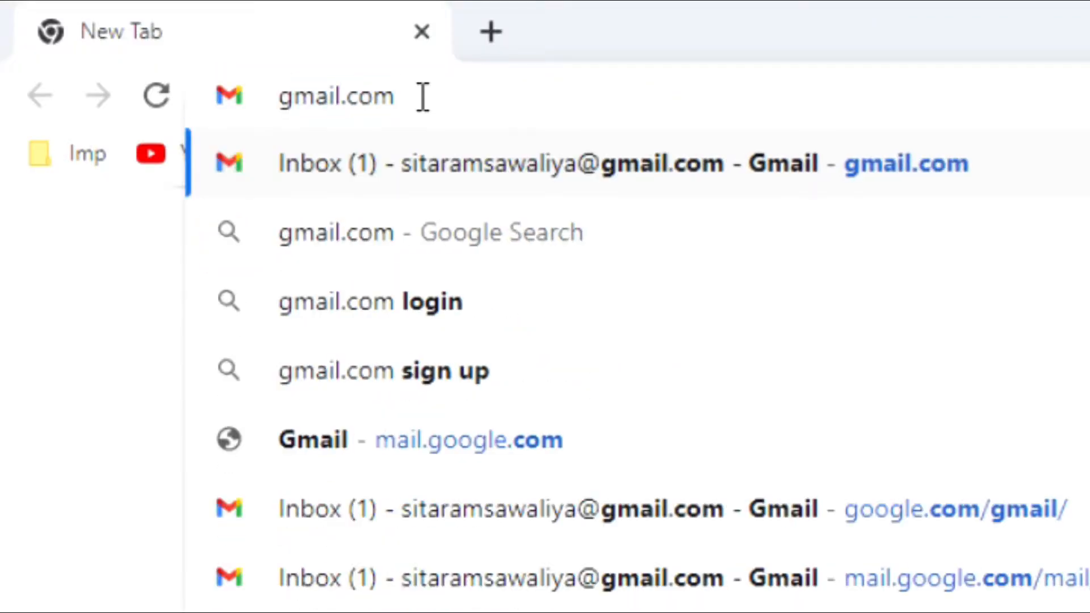
key("Return")
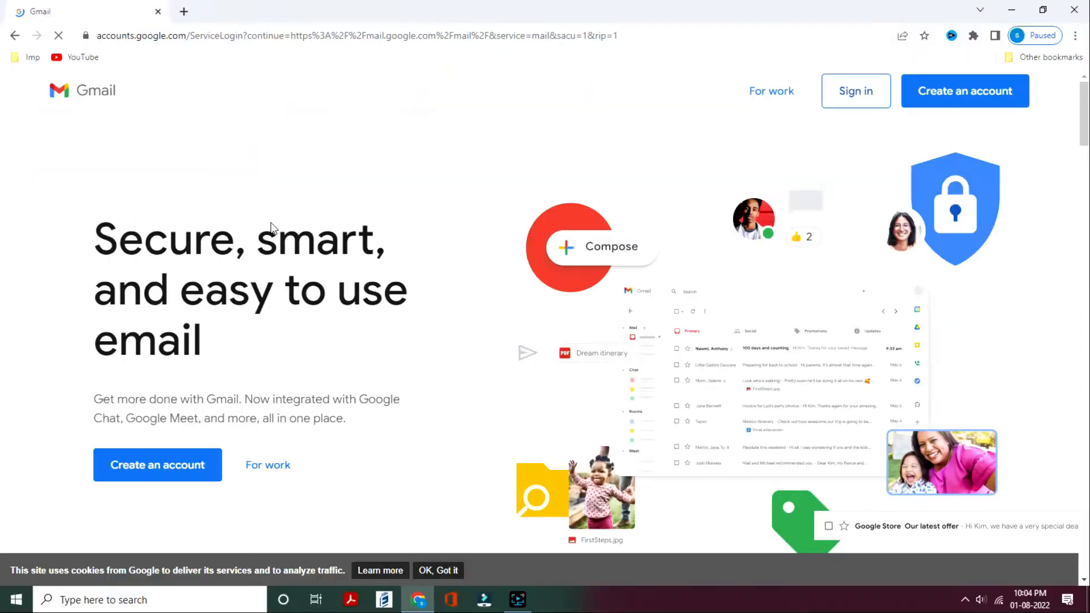
left_click(489, 308)
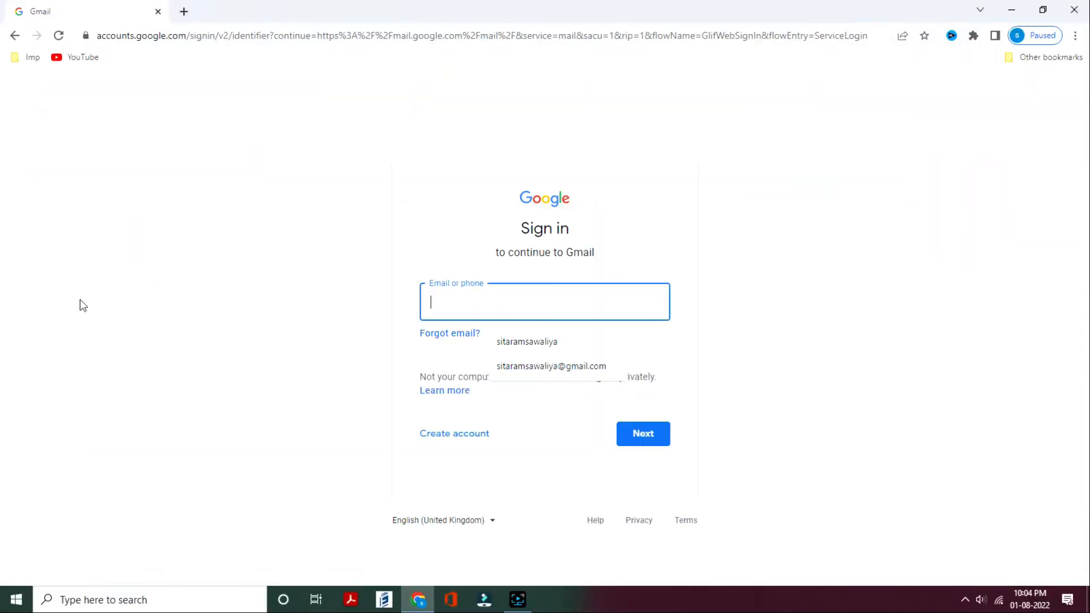
left_click(121, 282)
left_click(469, 302)
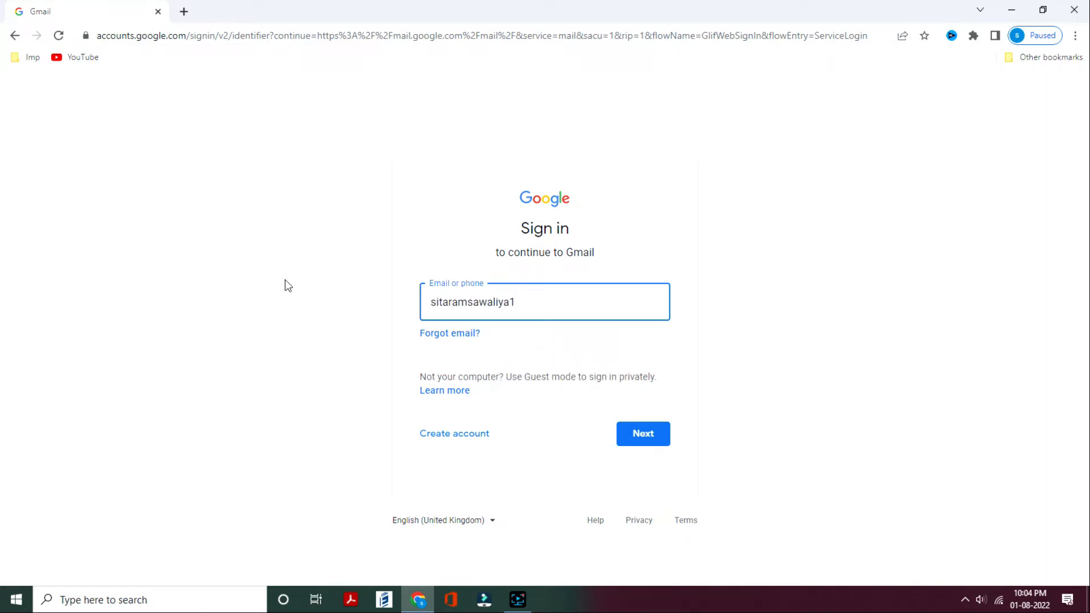
left_click(647, 441)
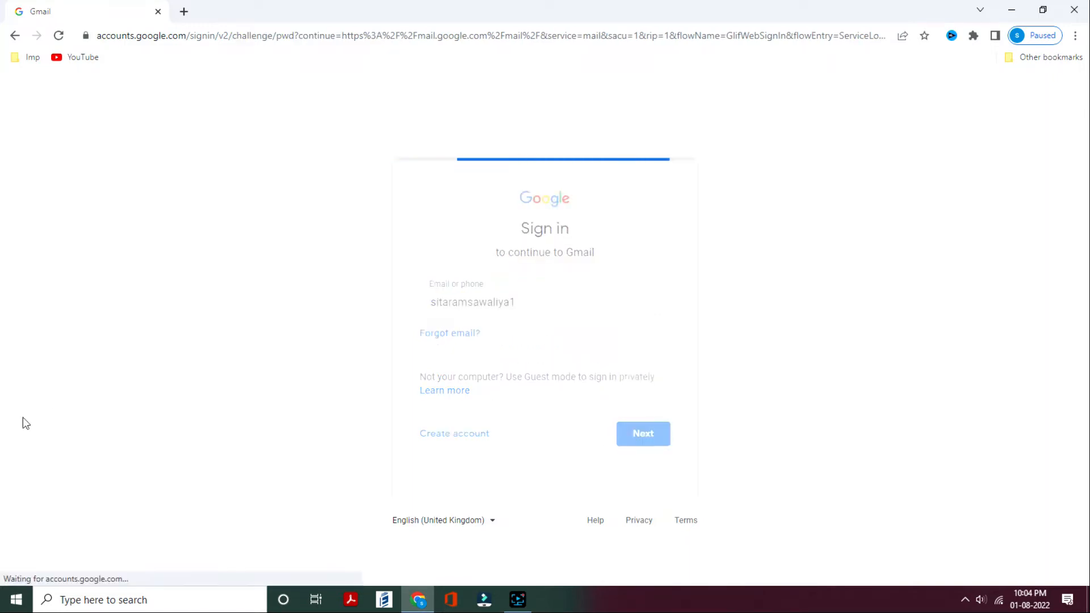
key("Return")
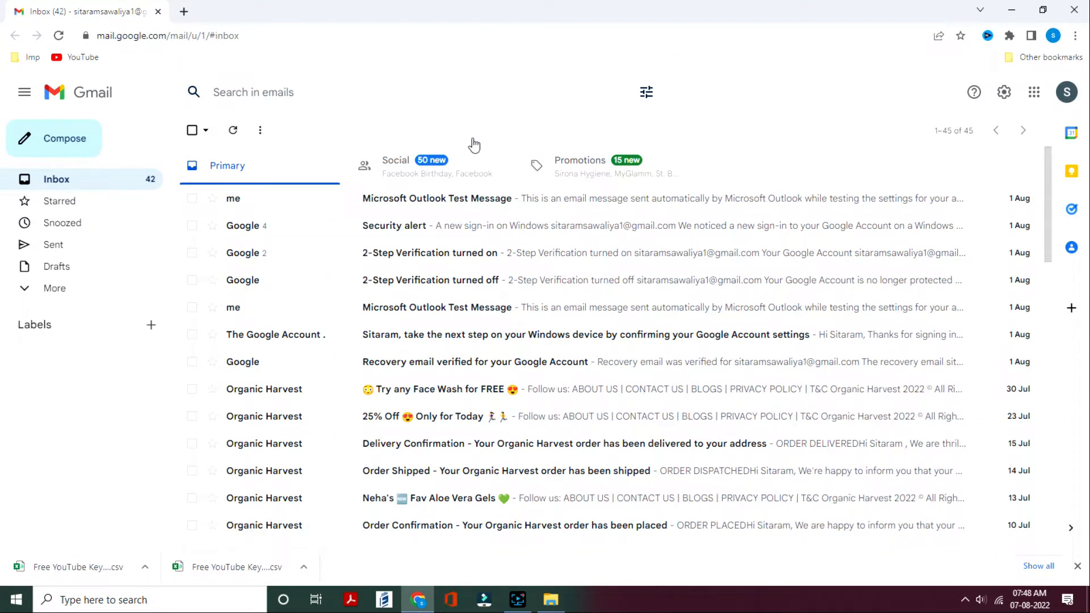
- In Forwarding and POP/IMAP settings, enable POP for all mail and IMAP, then save the changes
left_click(1004, 93)
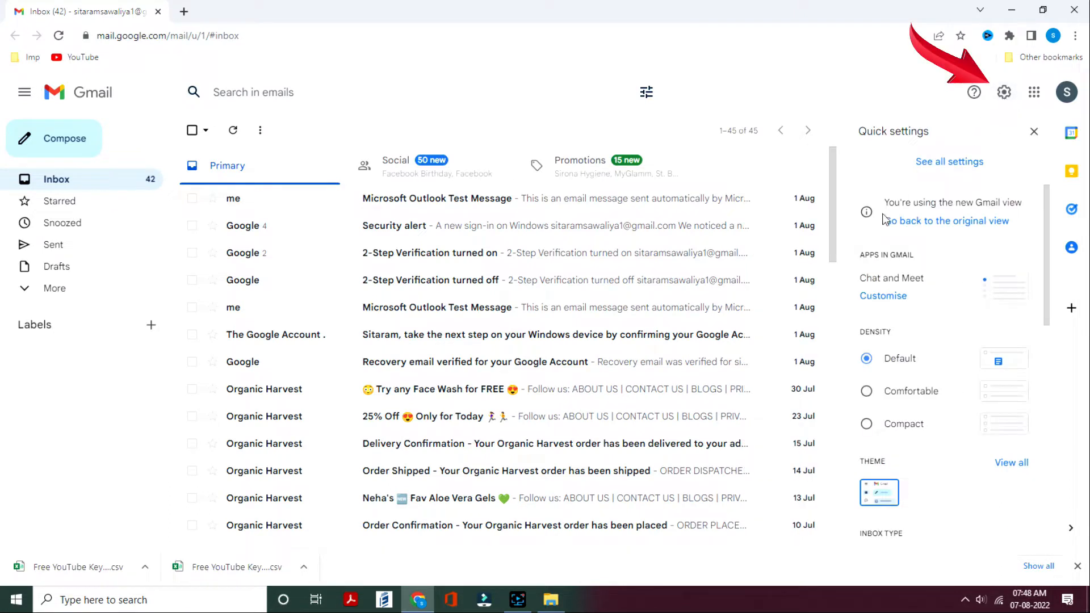
left_click(948, 165)
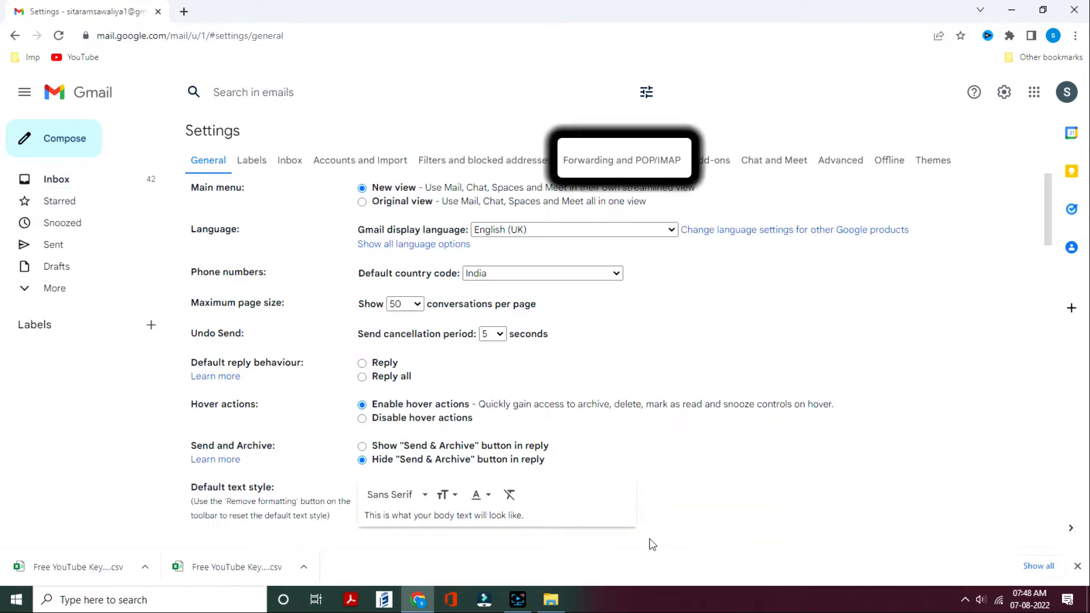
left_click(614, 167)
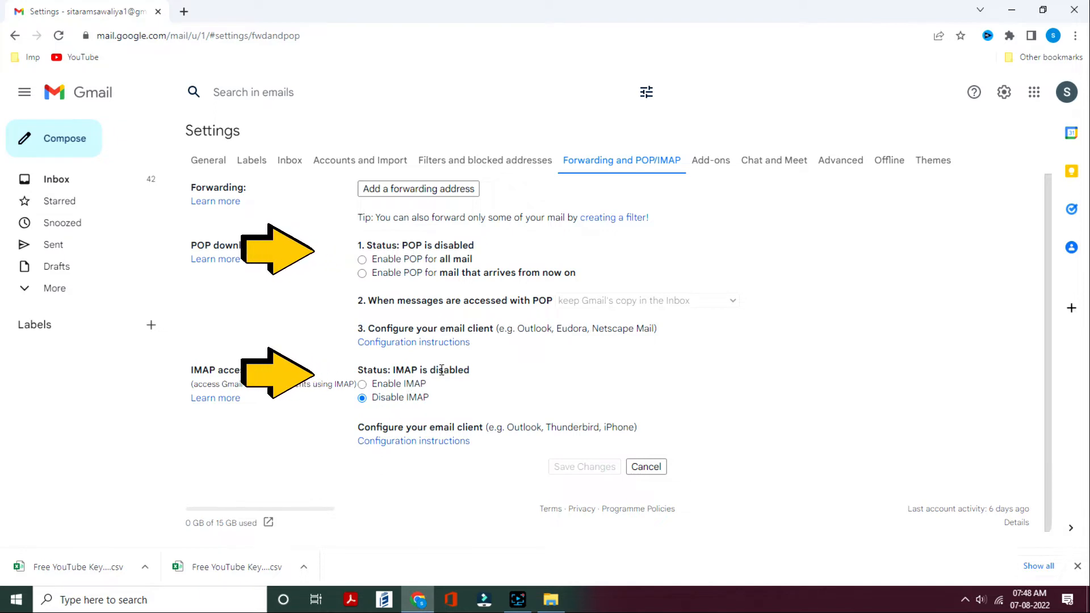
left_click(362, 260)
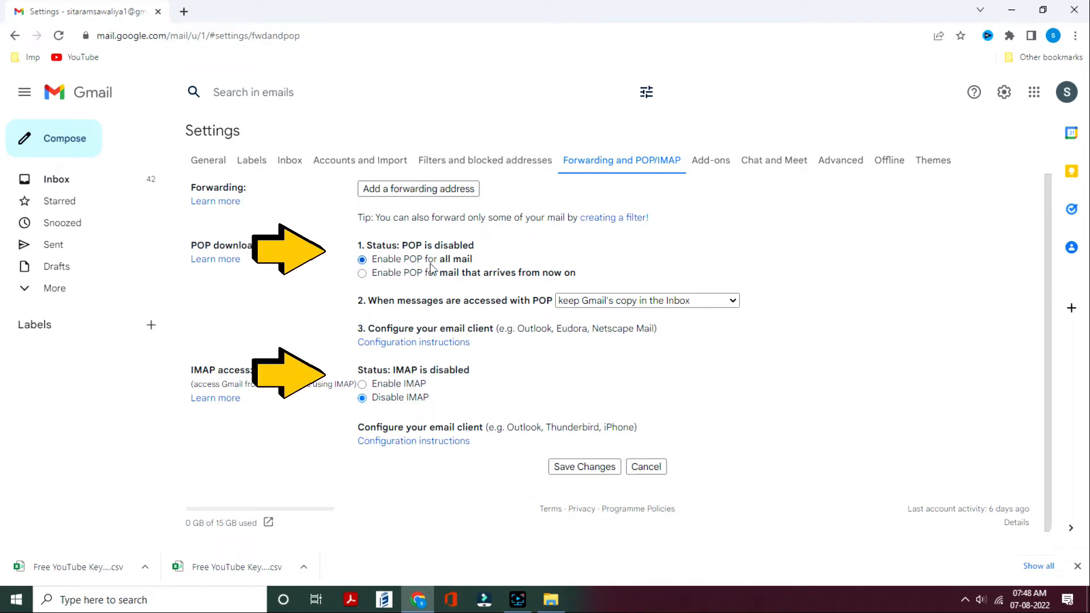
left_click(362, 385)
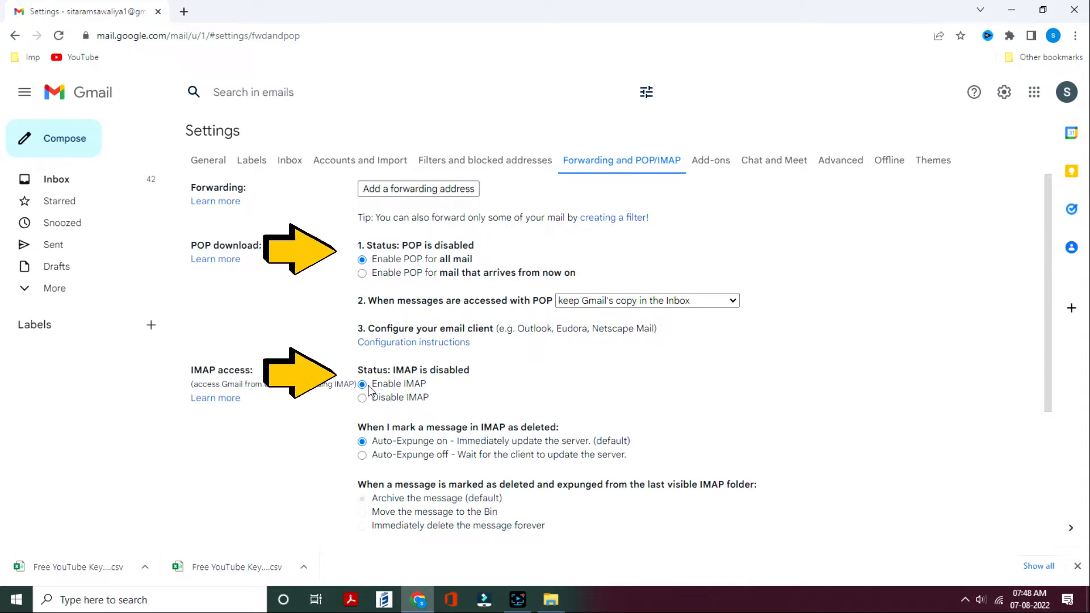
scroll(537, 402, "down", 3)
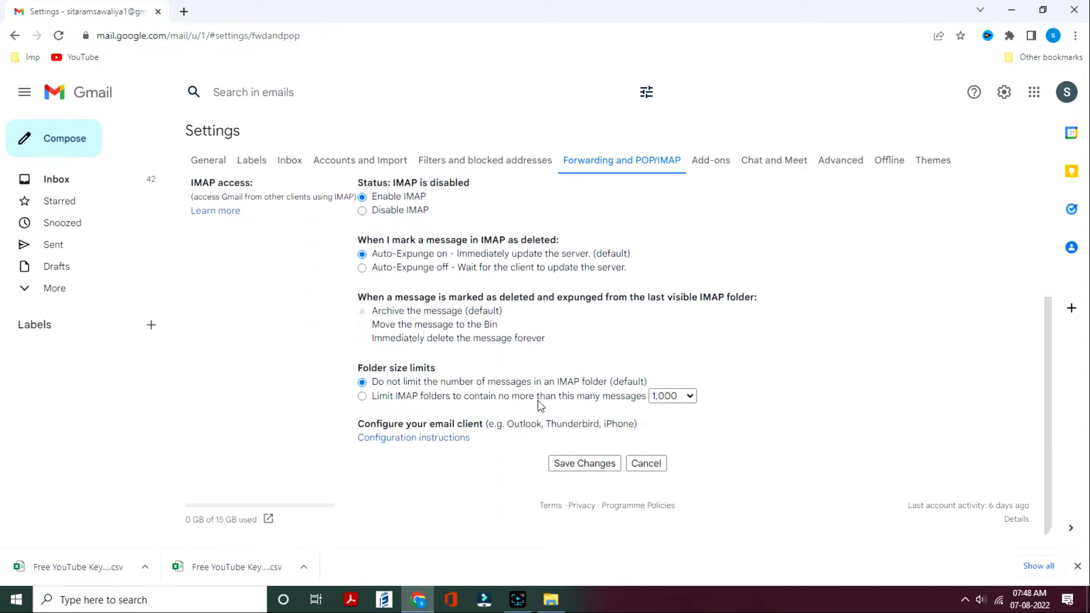
left_click(580, 470)
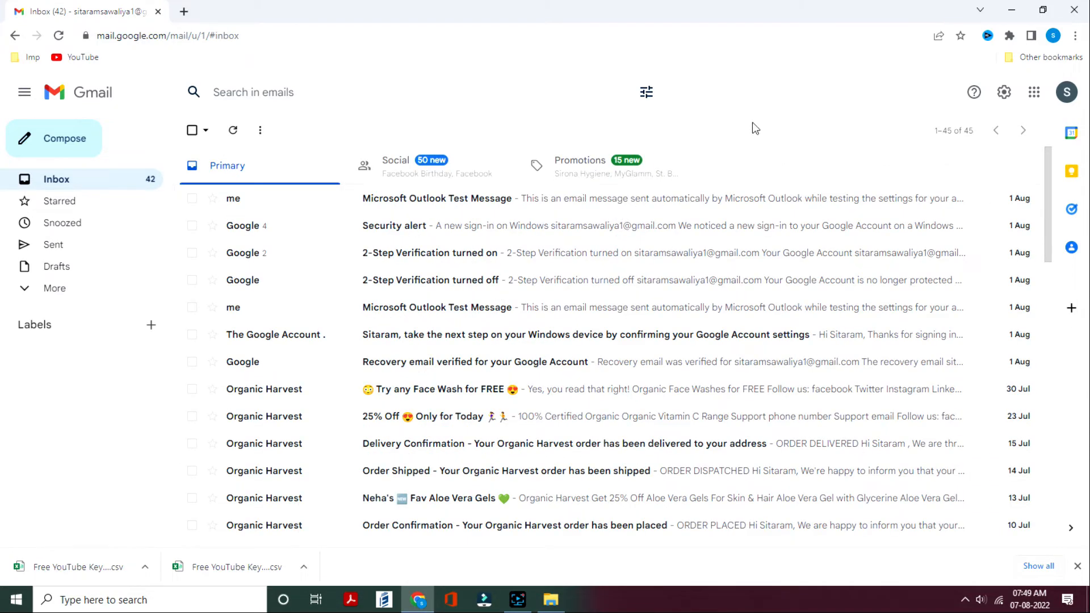
- Reopen the POP/IMAP settings to confirm both are enabled, then return to the inbox
left_click(1004, 92)
left_click(943, 163)
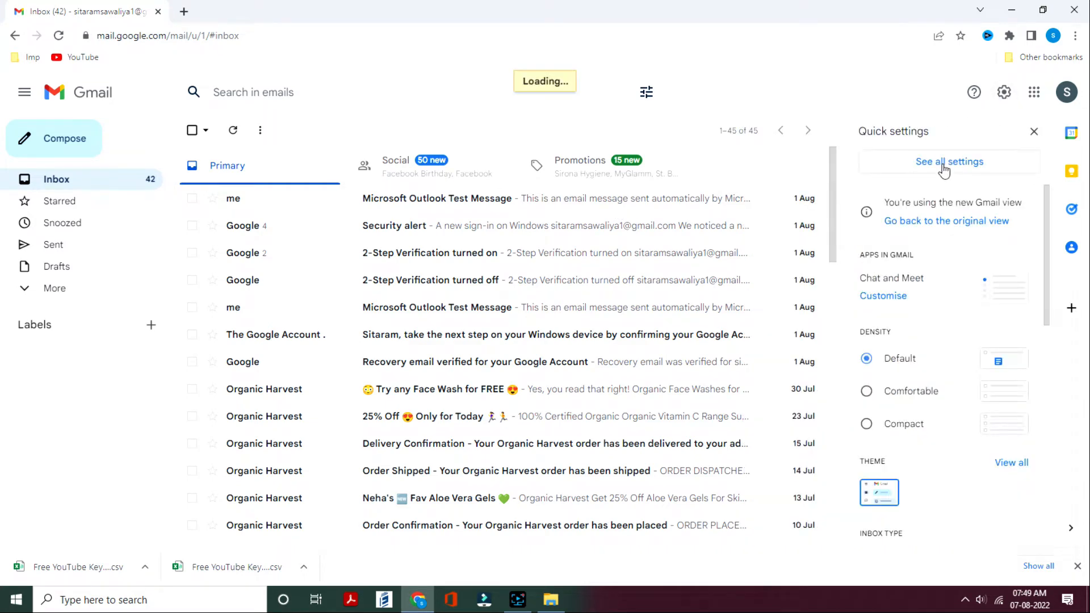
left_click(605, 161)
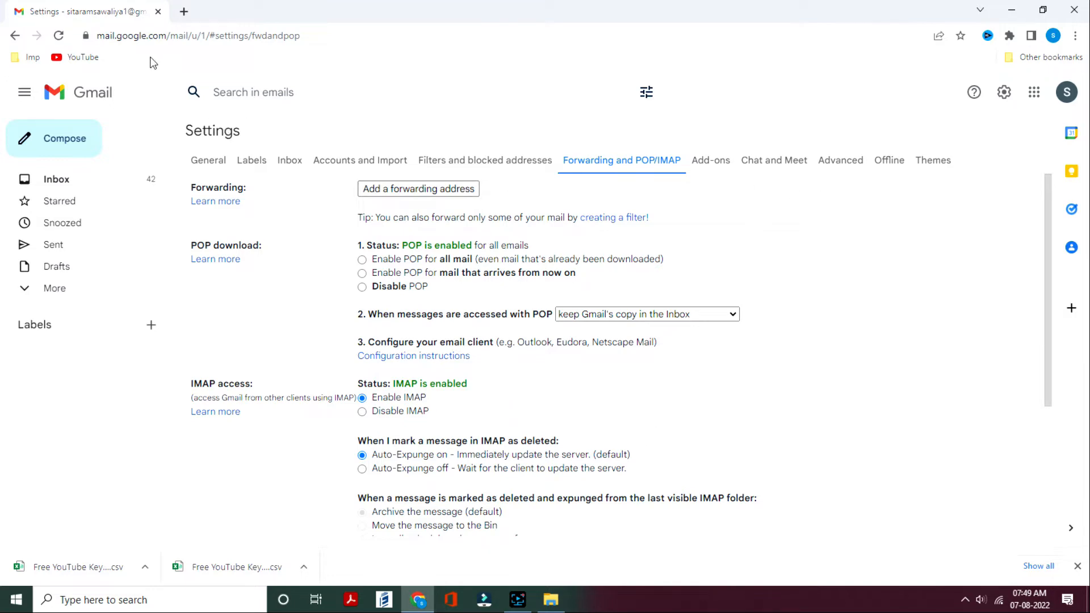
left_click(54, 179)
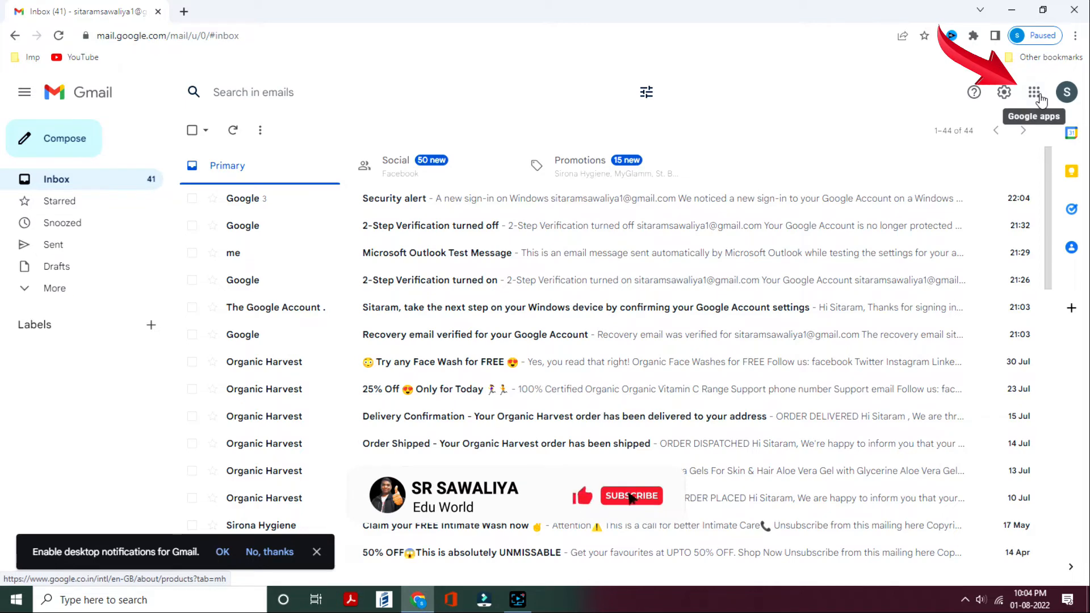
- Go from the Google Account's Security page to the 2-Step Verification page
left_click(1039, 97)
left_click(897, 165)
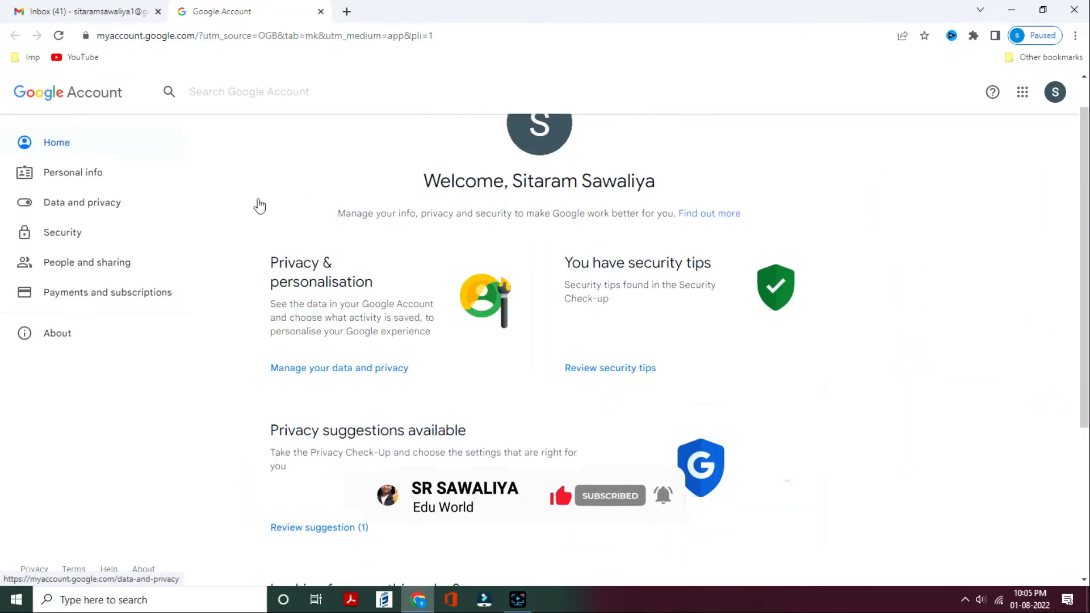
left_click(68, 238)
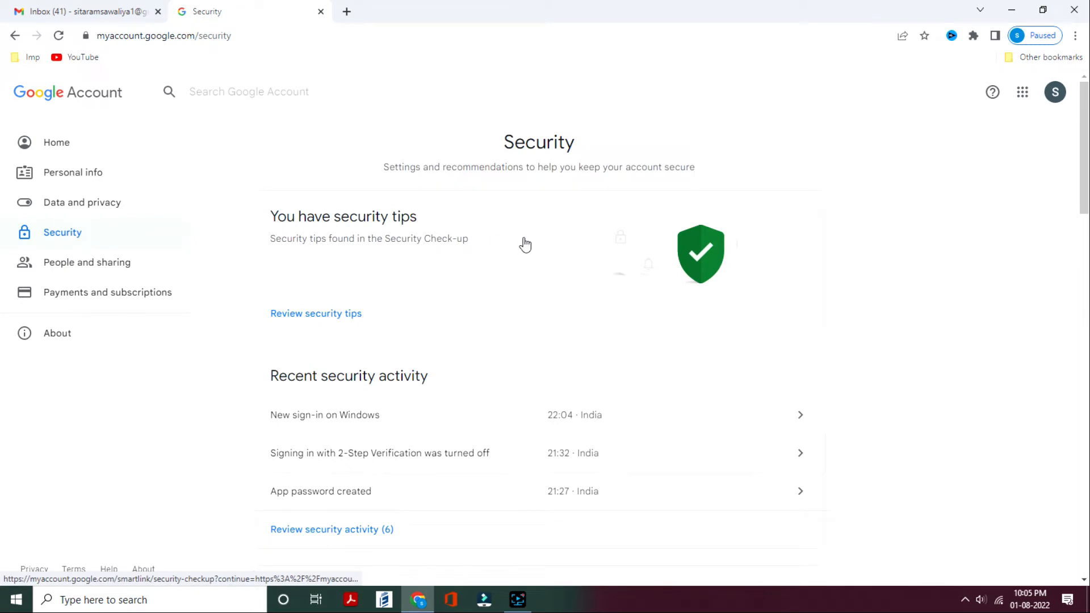
scroll(523, 243, "down", 7)
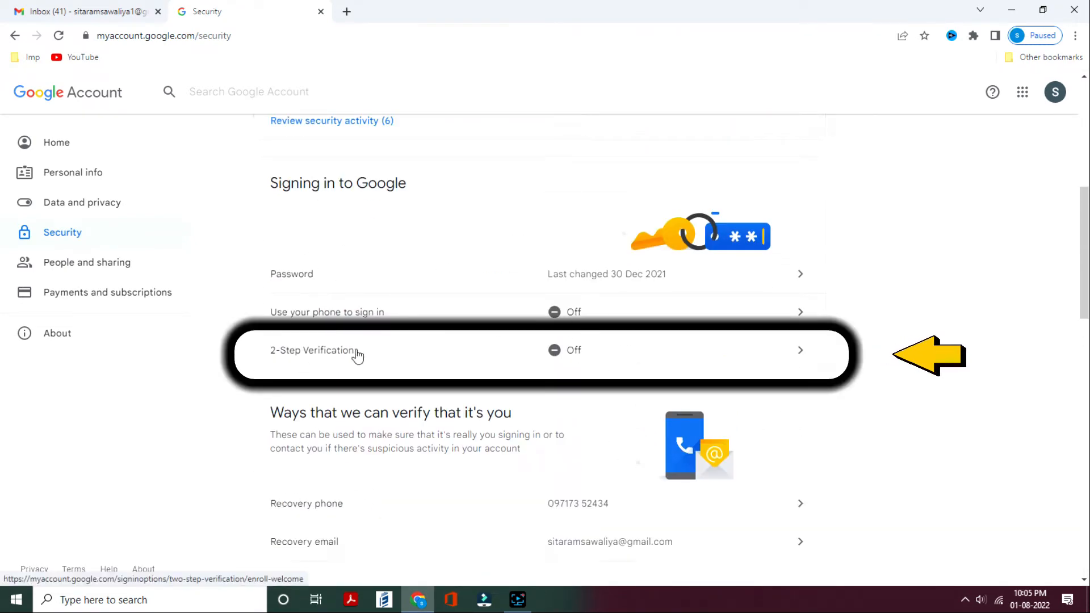
left_click(786, 351)
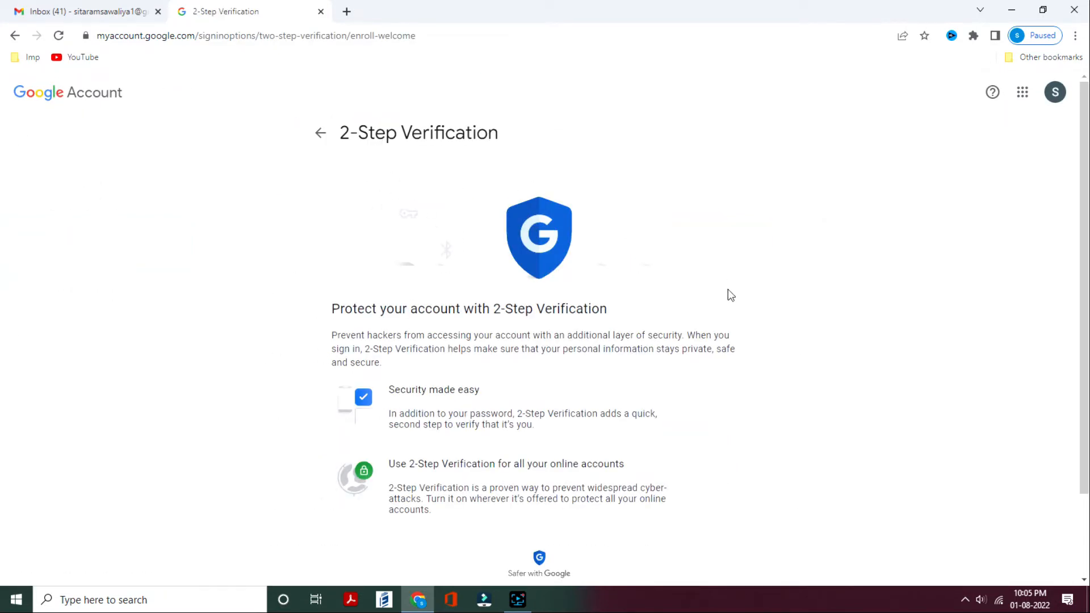
- Begin 2-Step Verification setup, confirm the account password, and submit the phone number for text codes
scroll(731, 295, "down", 2)
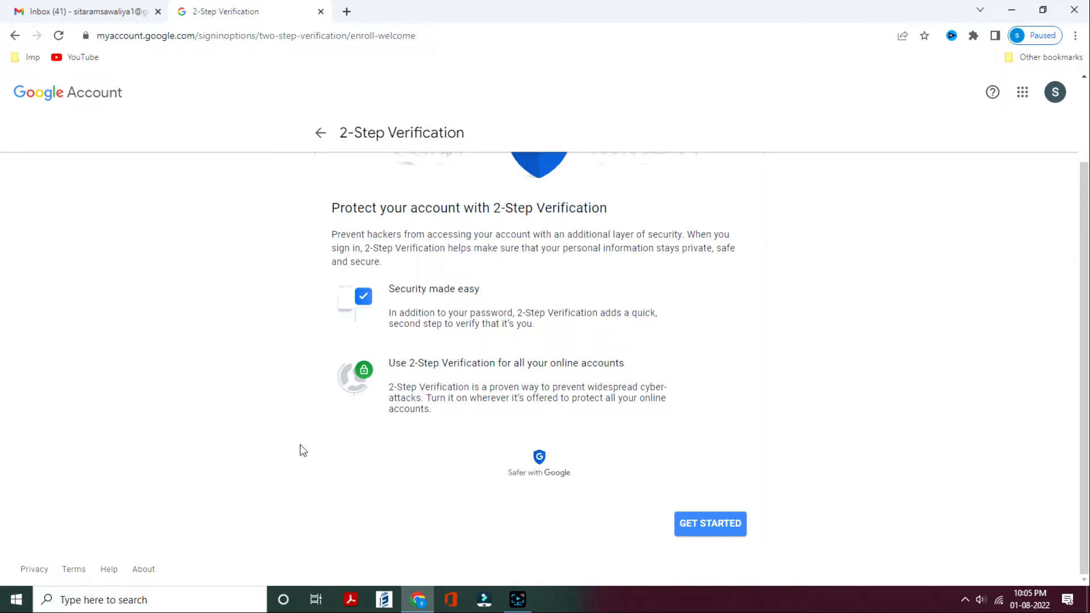
left_click(707, 534)
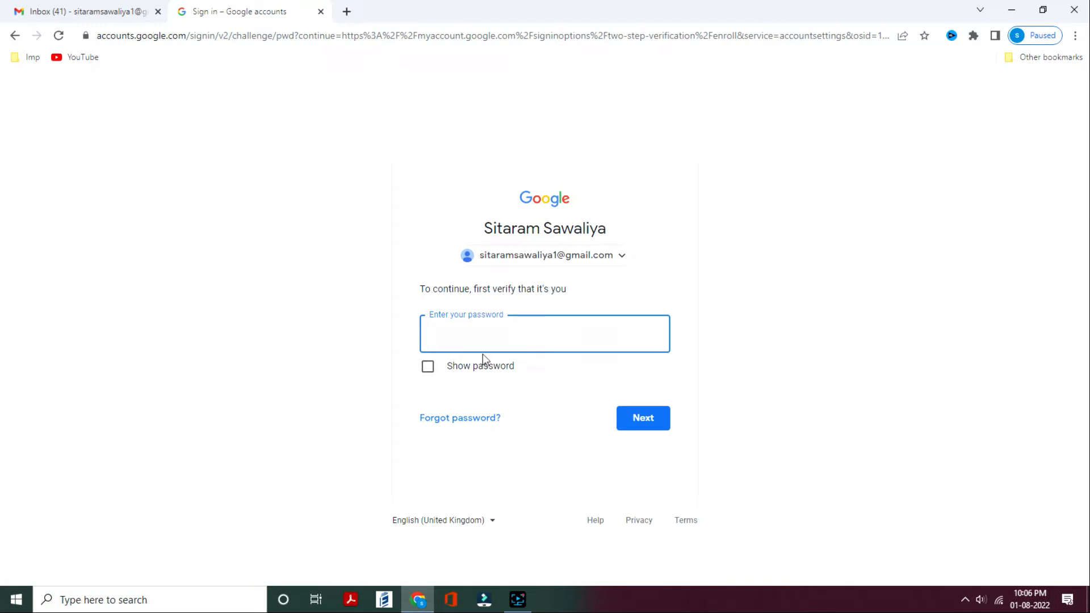
key("Return")
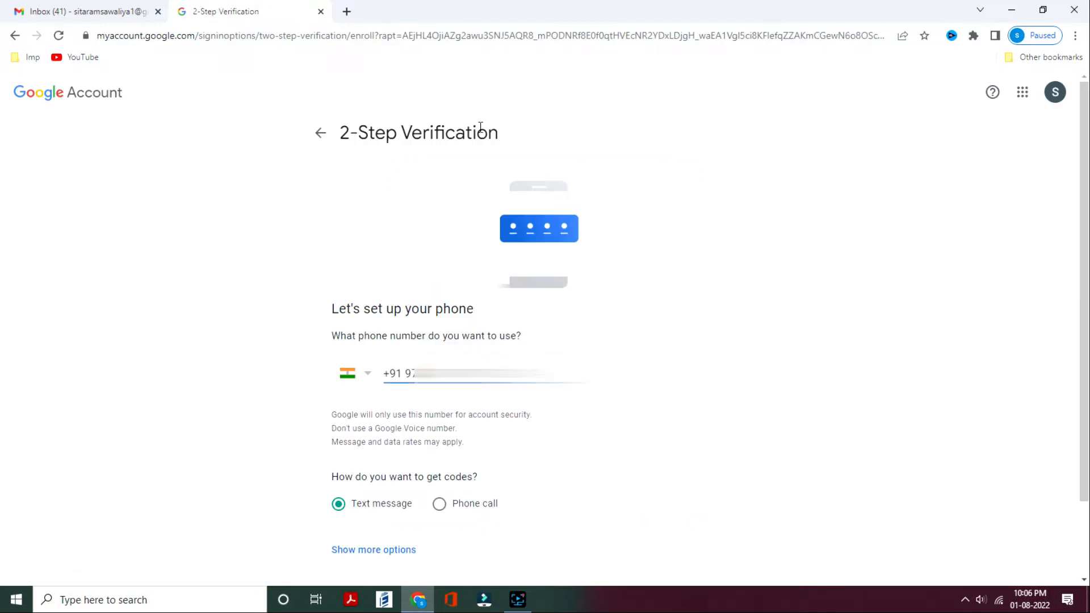
scroll(465, 316, "down", 1)
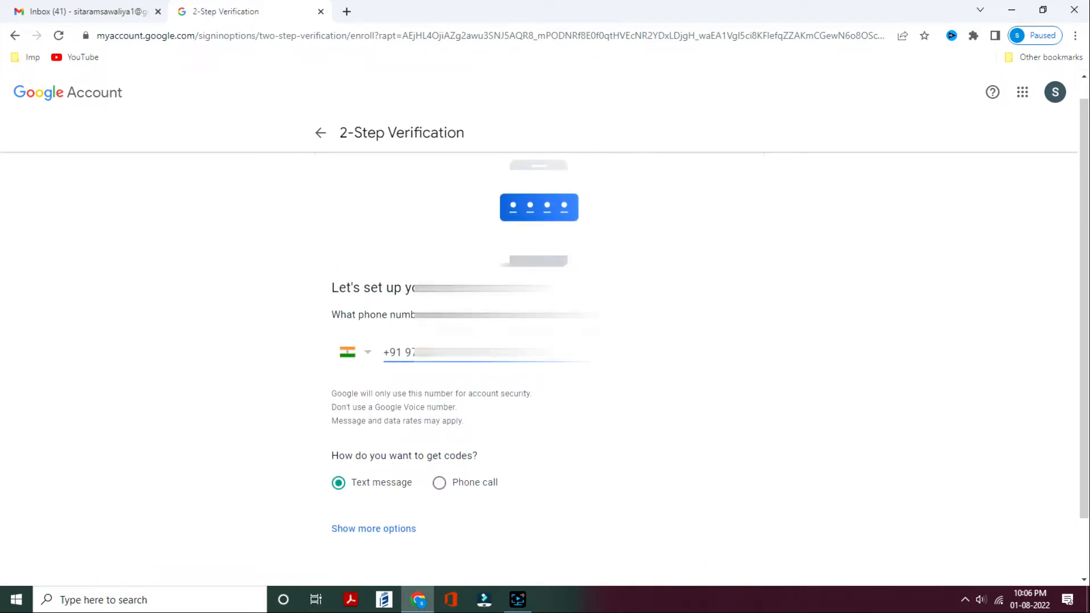
scroll(464, 318, "up", 1)
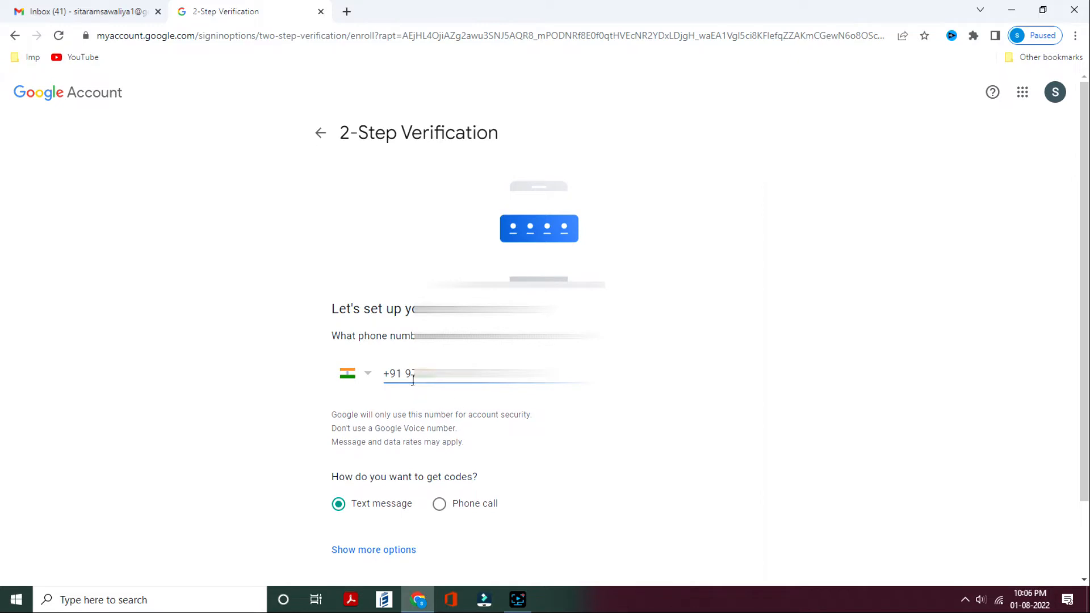
scroll(464, 316, "down", 1)
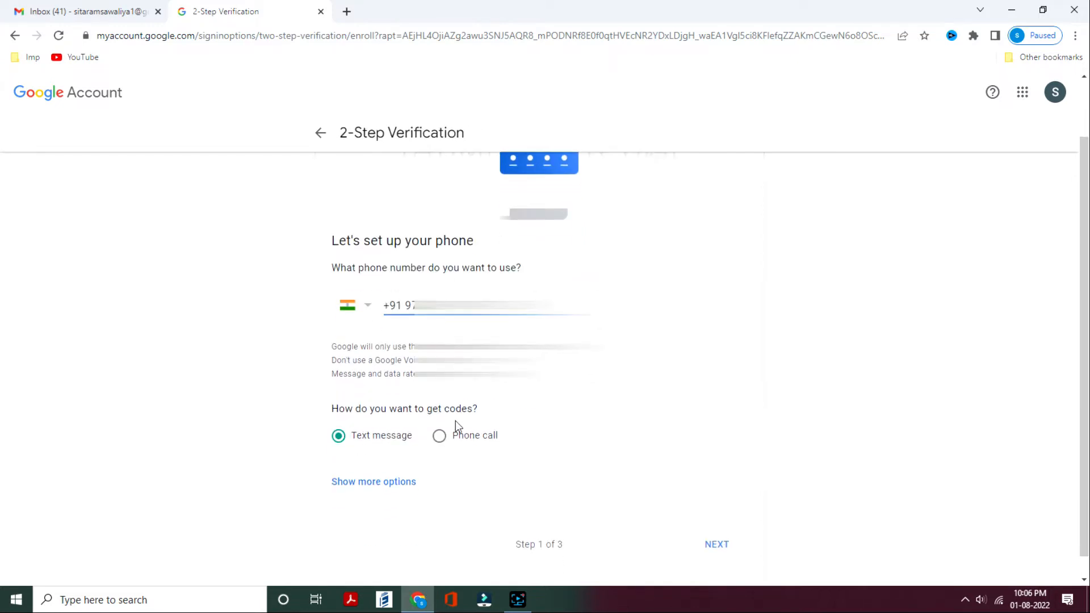
scroll(723, 542, "down", 1)
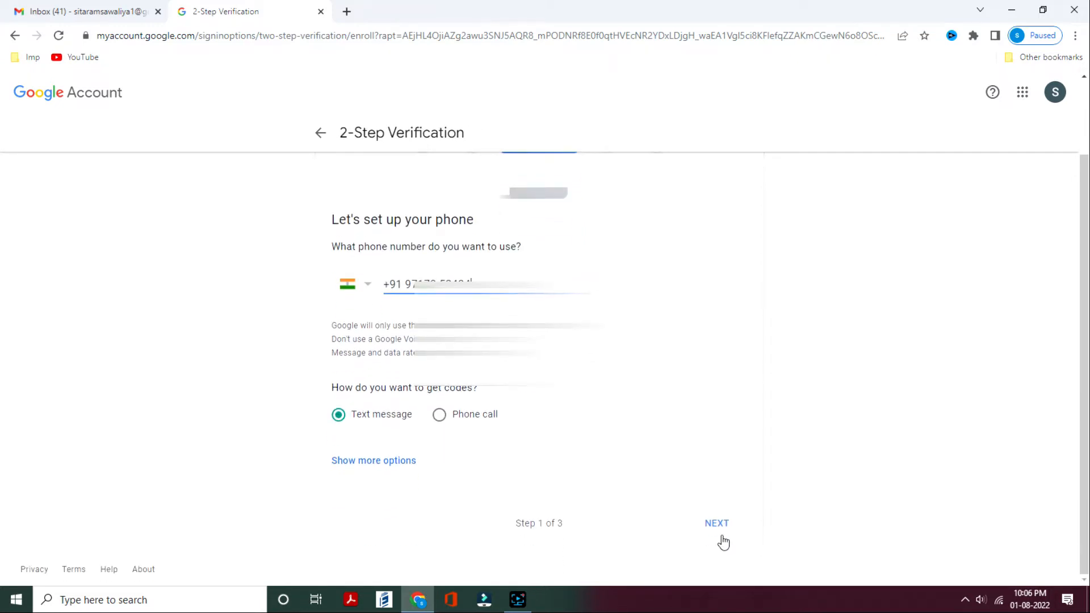
left_click(719, 524)
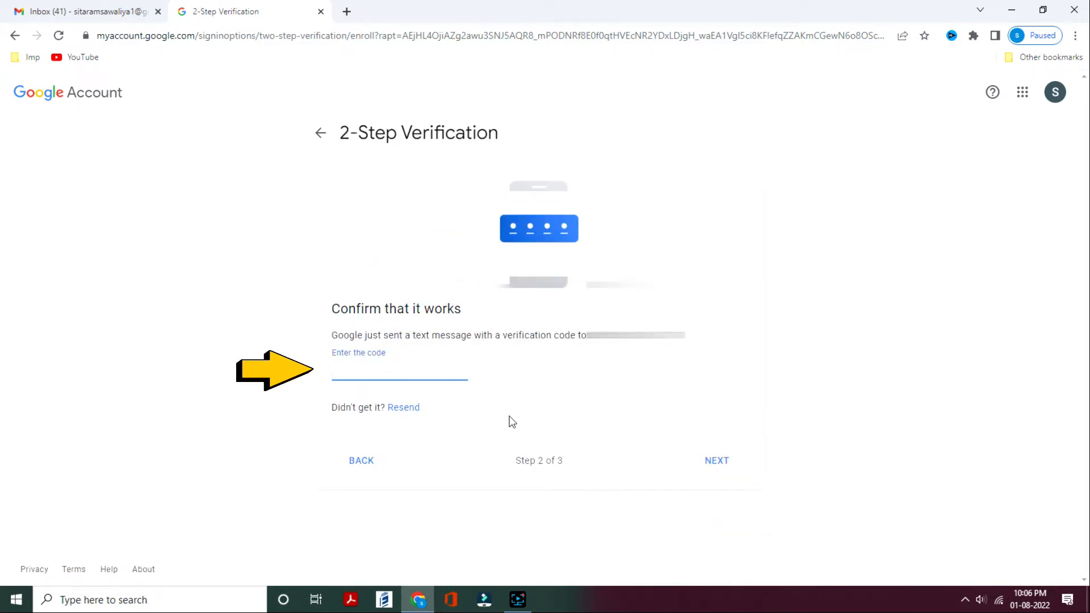
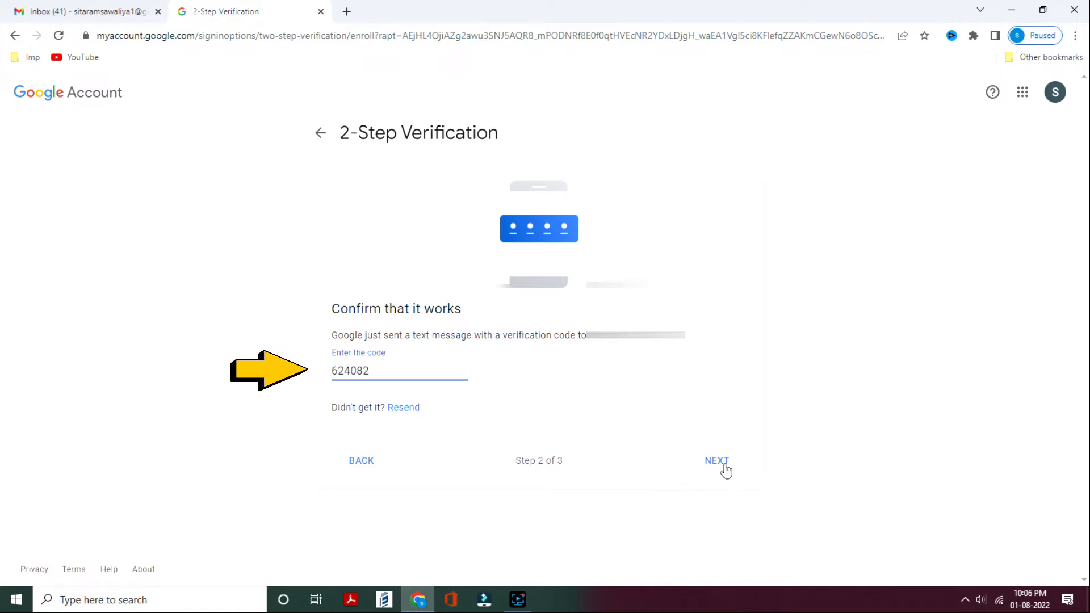
- Enter the received SMS verification code and turn 2-Step Verification on
left_click(722, 464)
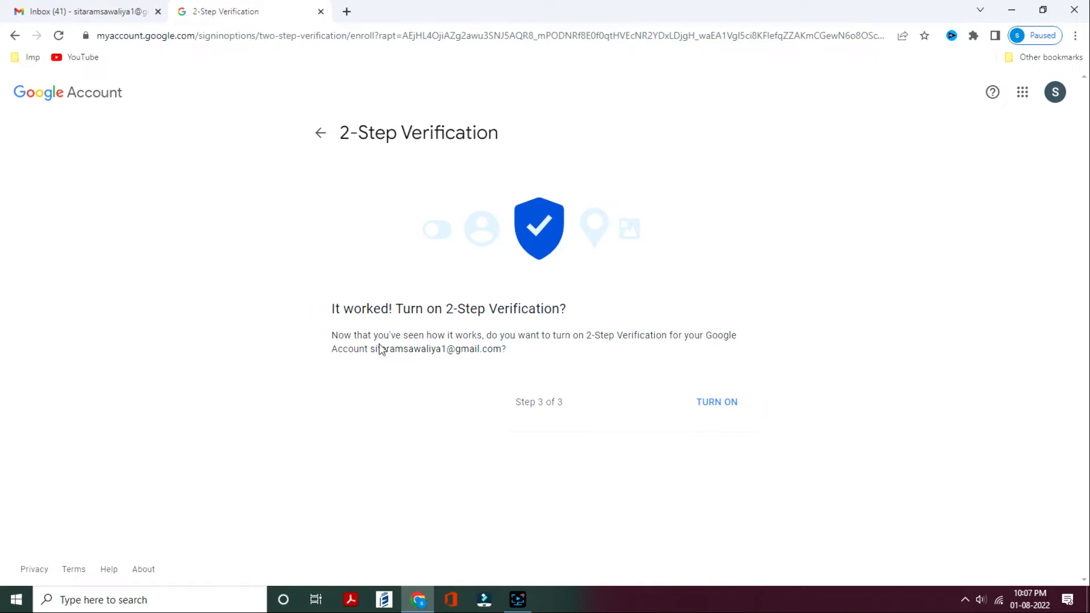
left_click(717, 402)
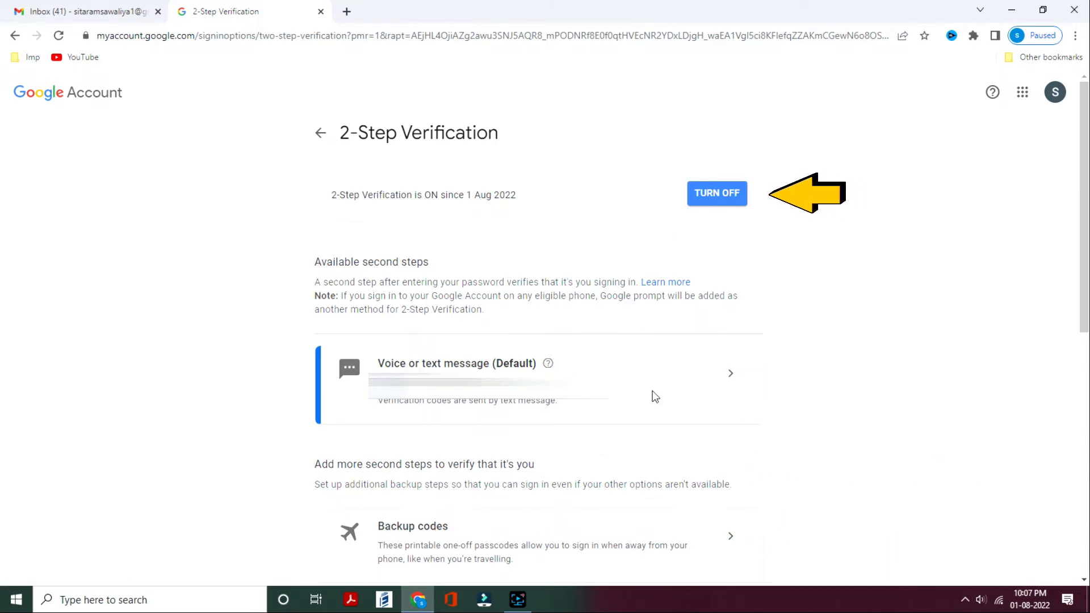
scroll(656, 396, "down", 7)
scroll(655, 397, "up", 7)
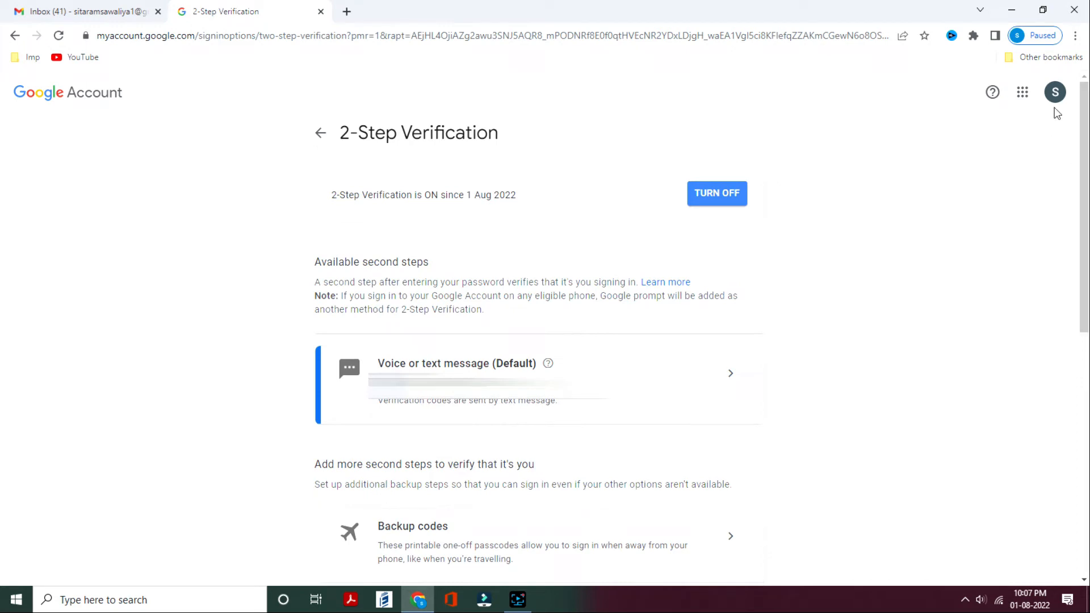
- Open the Google Account's Security settings and scroll down to App passwords
left_click(1023, 94)
left_click(899, 153)
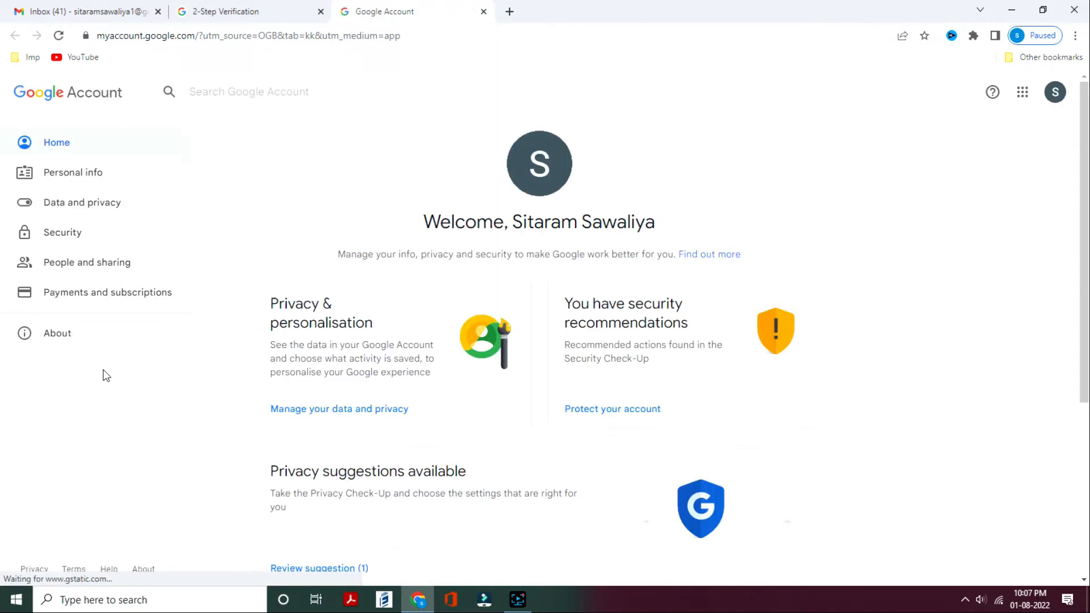
left_click(60, 235)
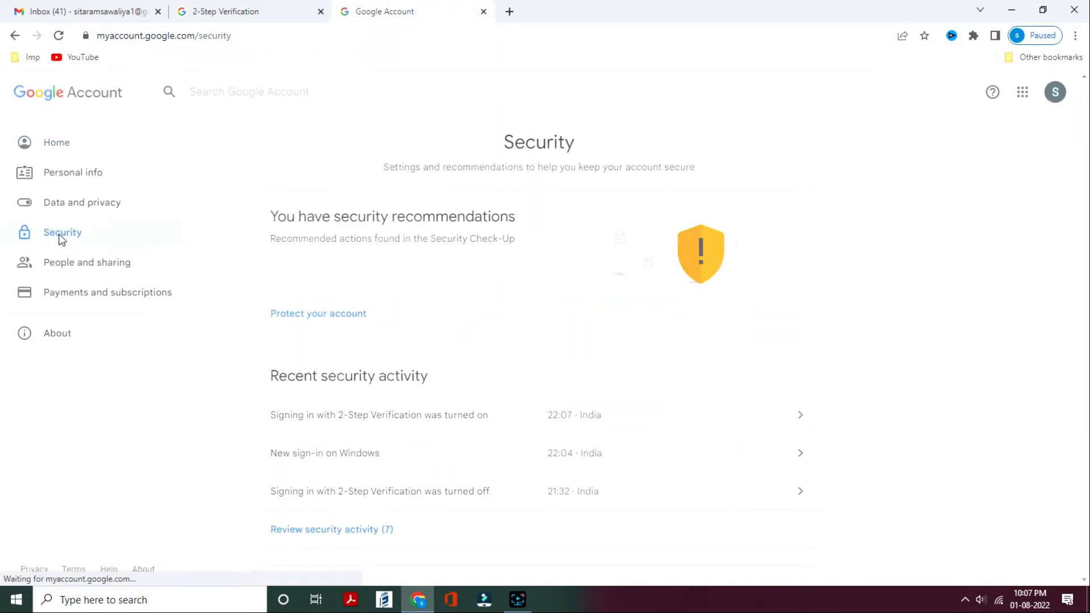
scroll(878, 335, "down", 7)
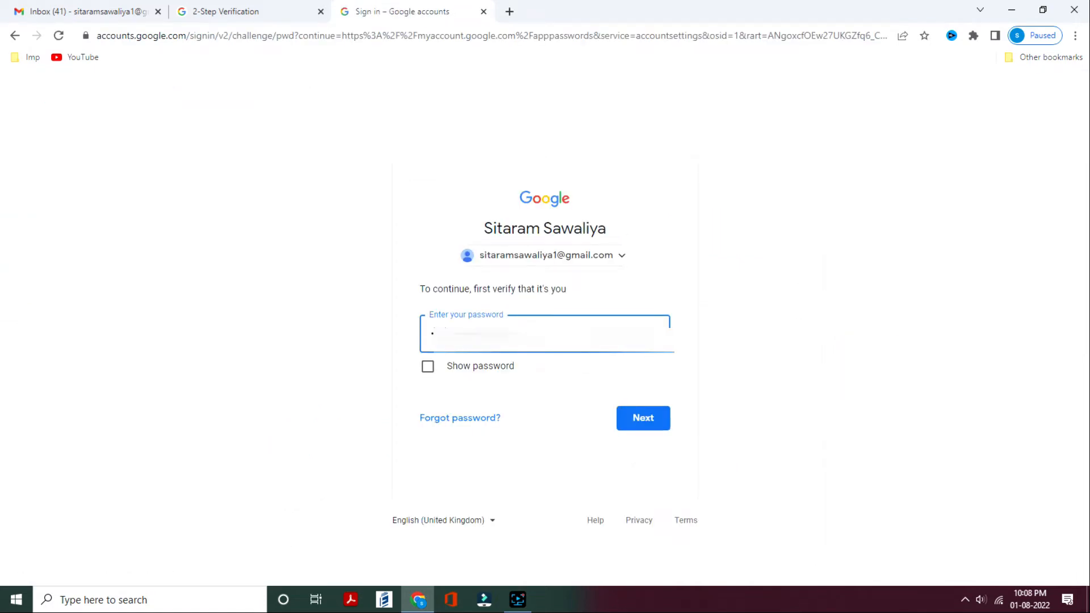
- Confirm the password, generate an app password for Mail on Windows Computer, and select it
key("Return")
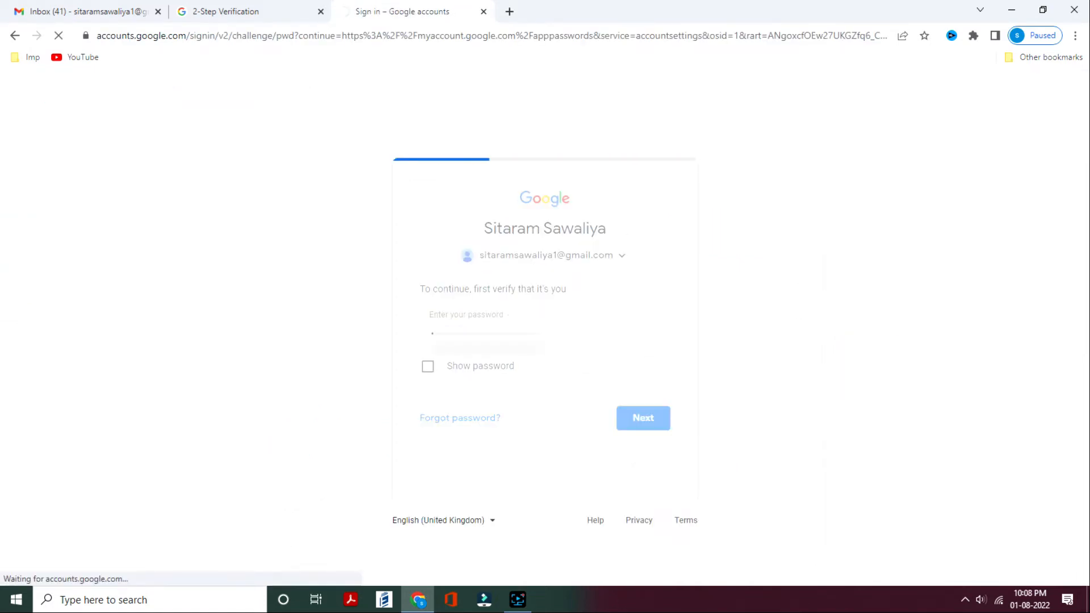
left_click(409, 300)
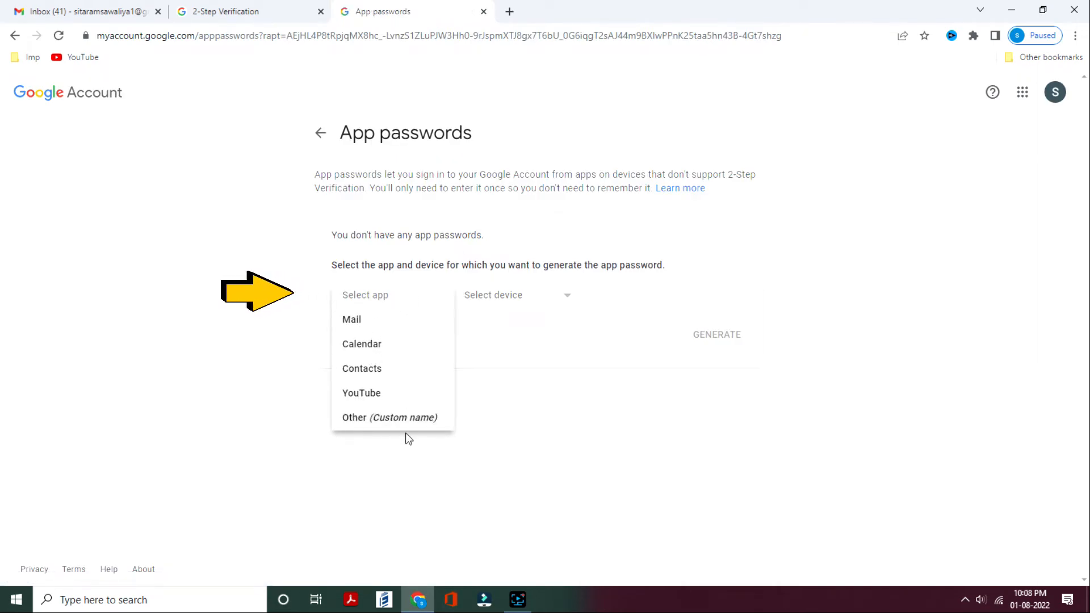
left_click(367, 325)
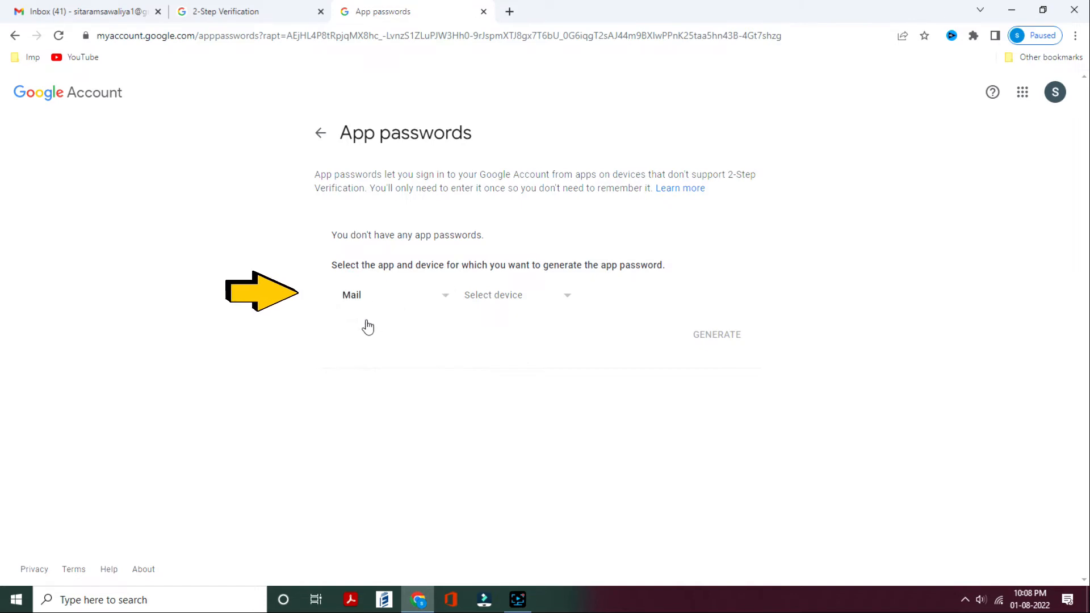
left_click(549, 305)
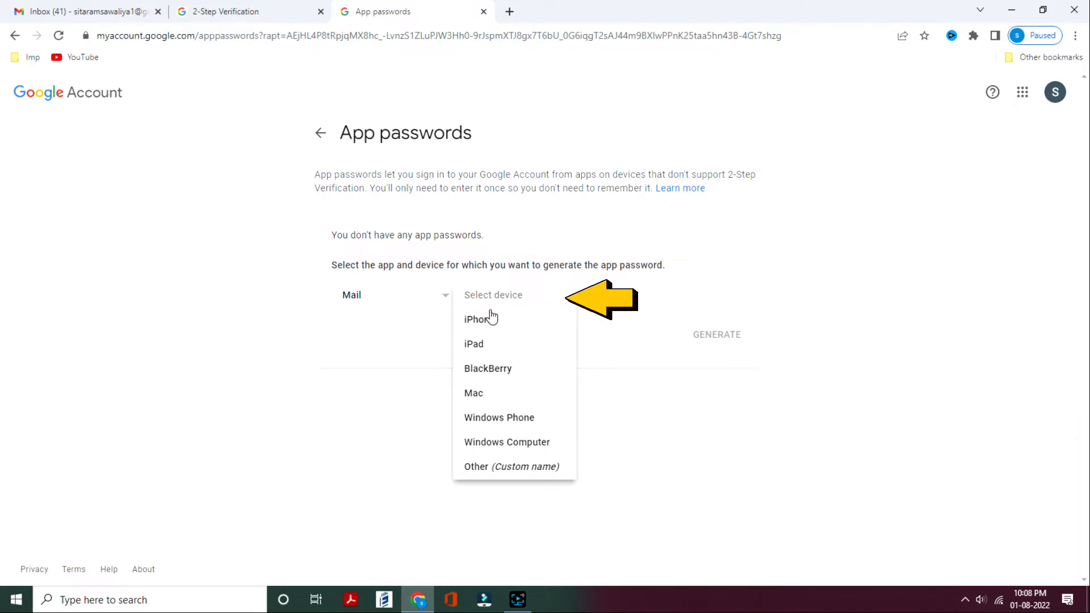
left_click(541, 446)
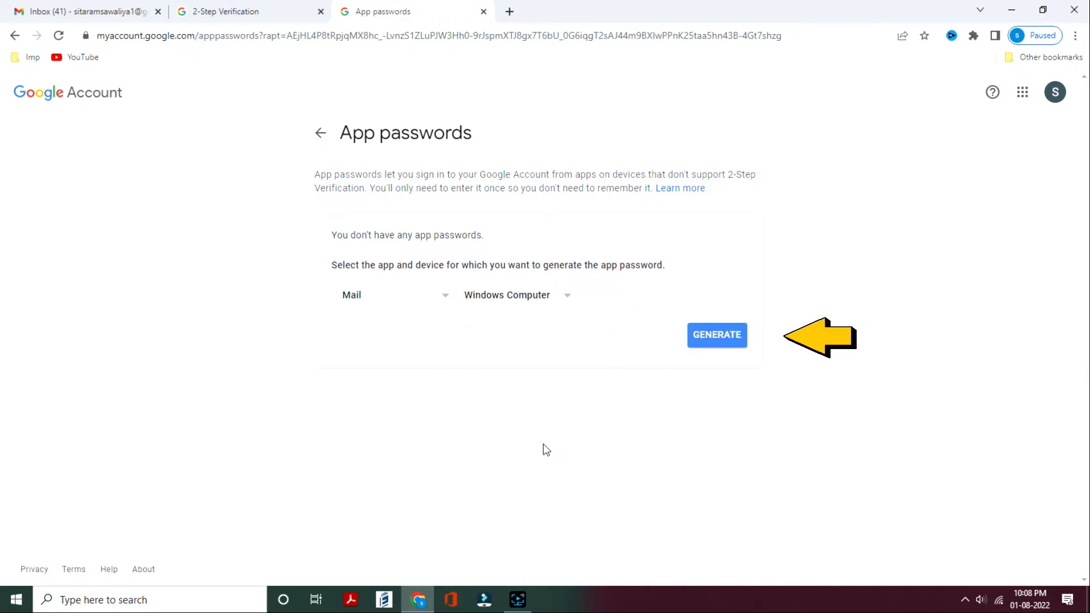
left_click(714, 338)
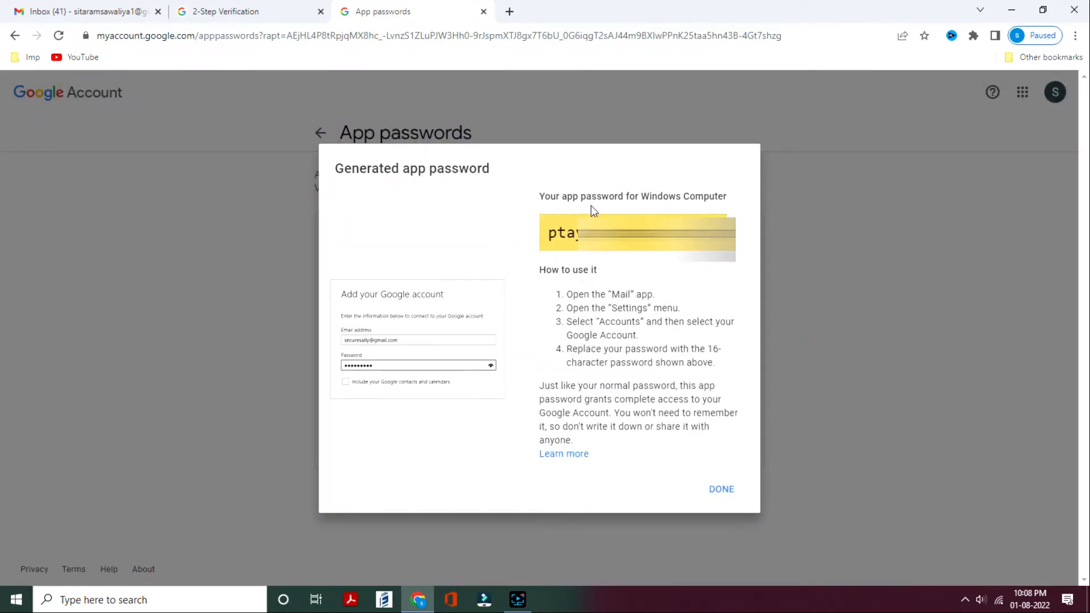
left_click_drag(550, 233, 733, 233)
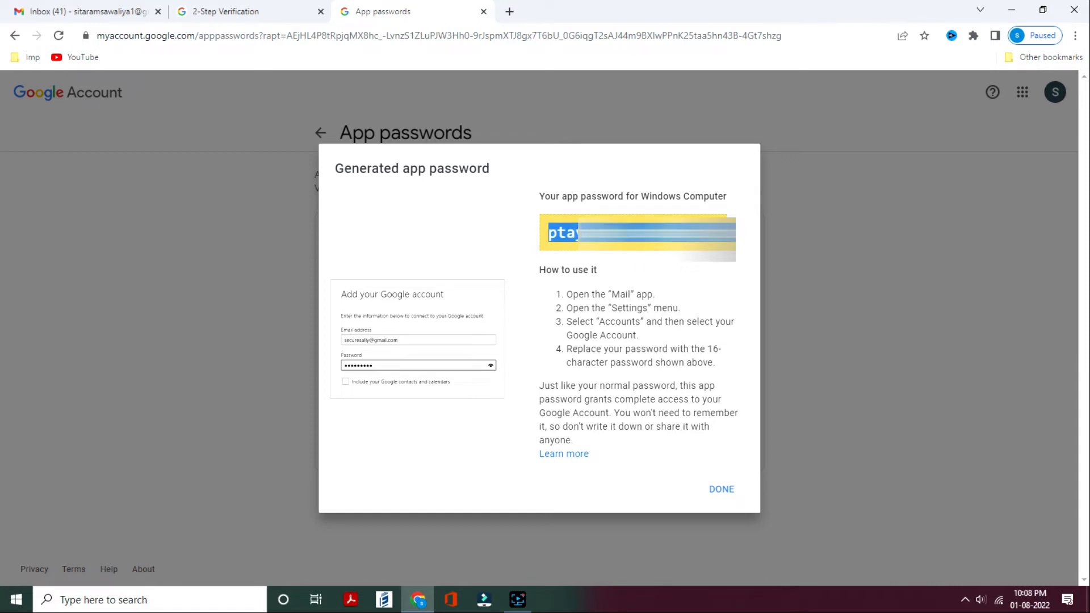
- Close the app password window and all Chrome tabs
left_click(714, 503)
left_click(483, 11)
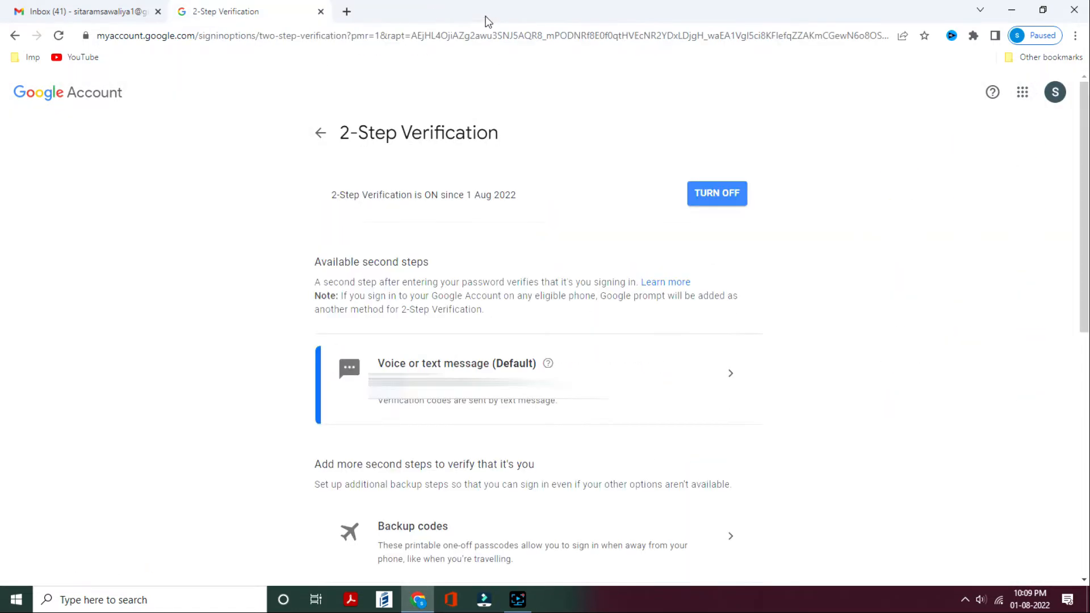
left_click(320, 11)
left_click(311, 11)
- Search for Control Panel, open it, and launch Mail (Microsoft Outlook)
left_click(16, 600)
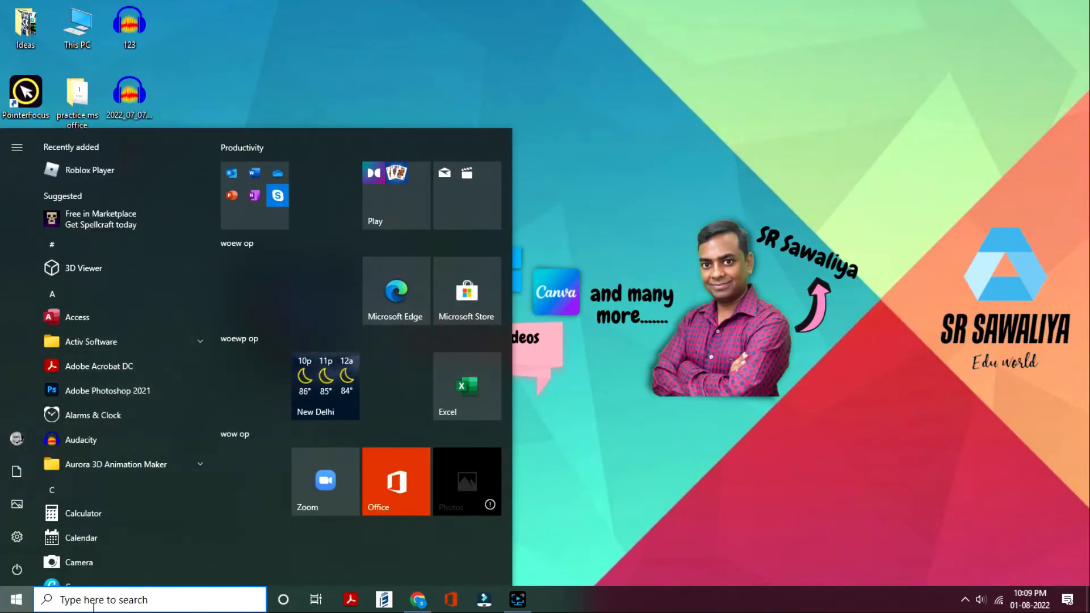
type("control panel")
left_click(142, 239)
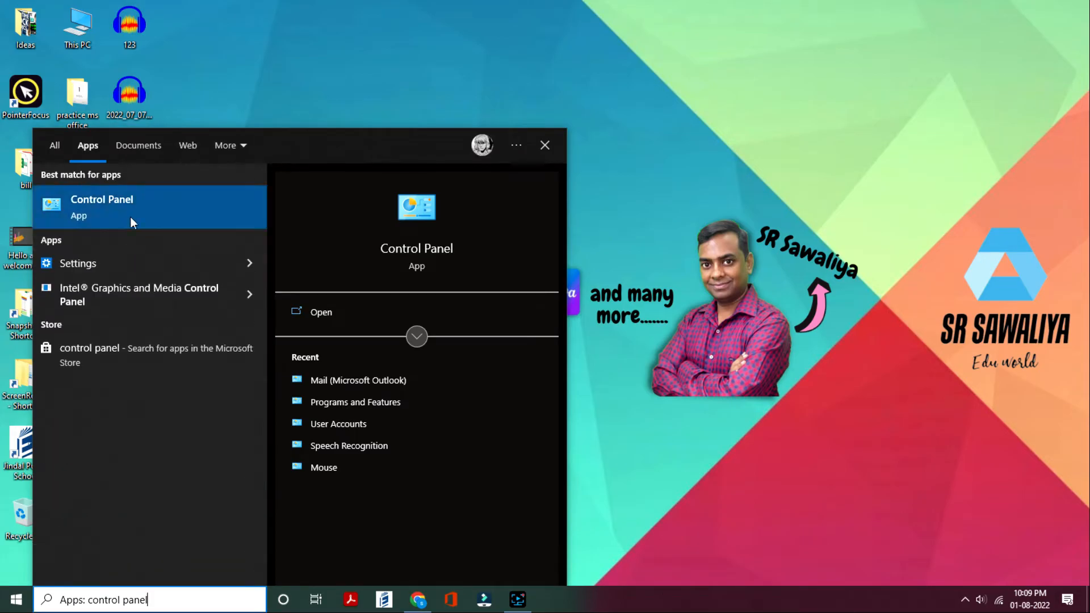
left_click(130, 219)
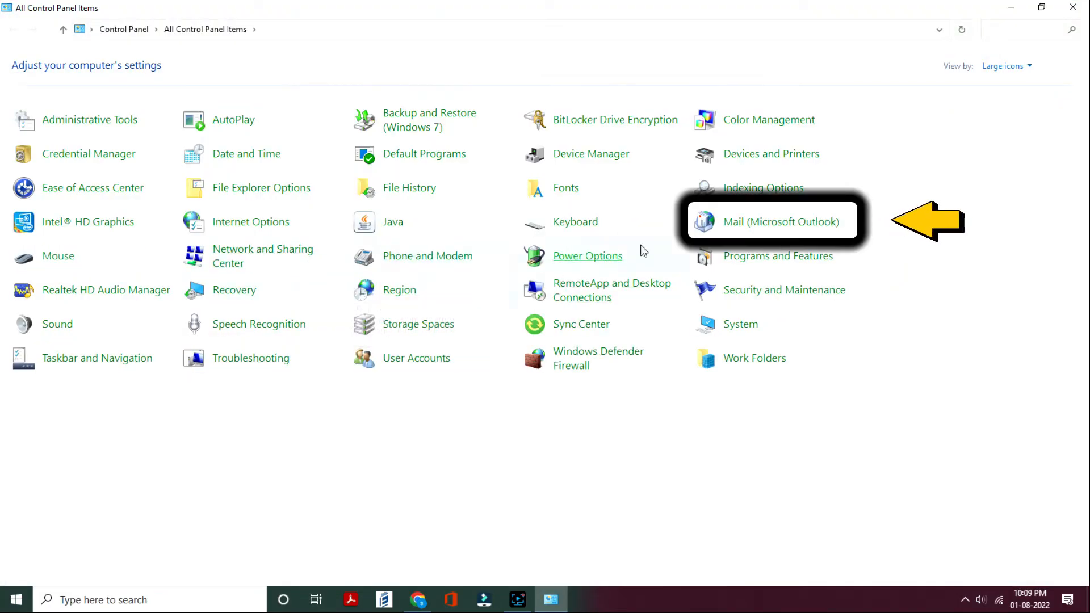
left_click(793, 233)
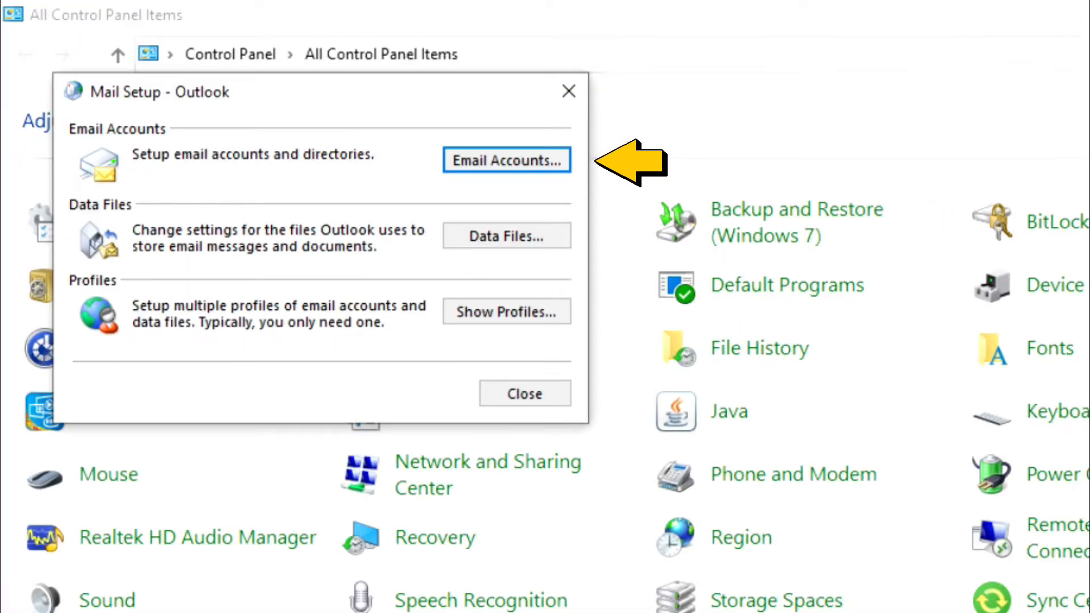
- In Email Accounts, add a new account via Manual setup and choose POP or IMAP
left_click(518, 159)
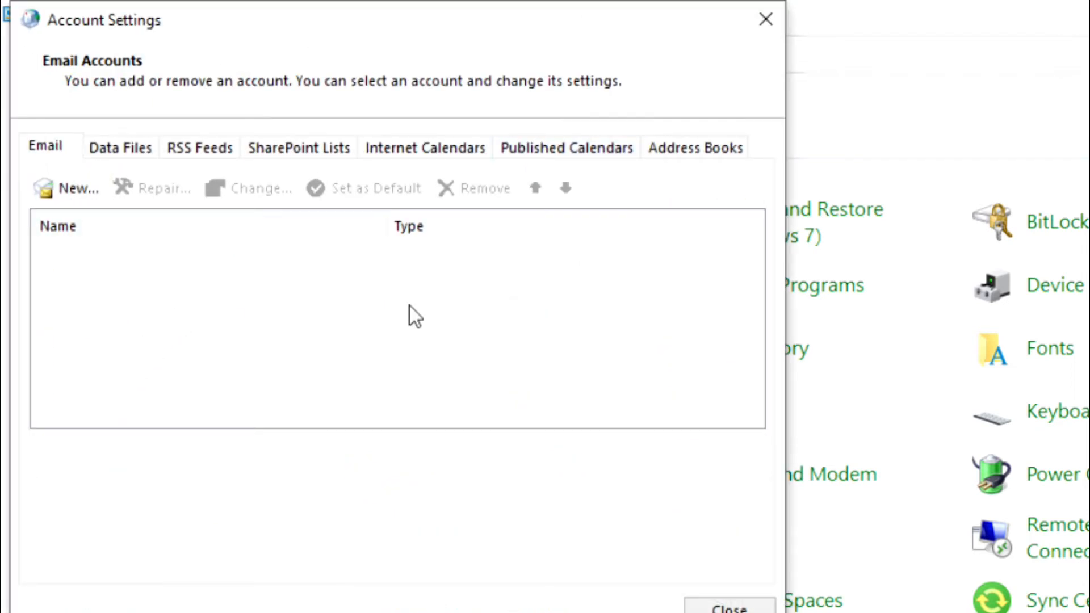
left_click(153, 153)
left_click(54, 149)
left_click(71, 188)
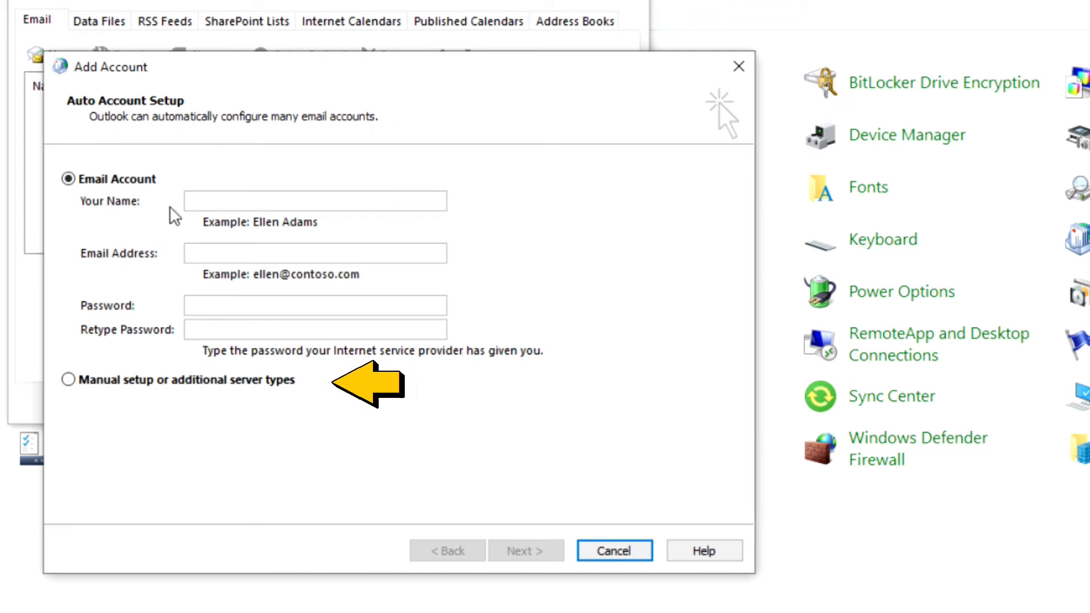
left_click(211, 382)
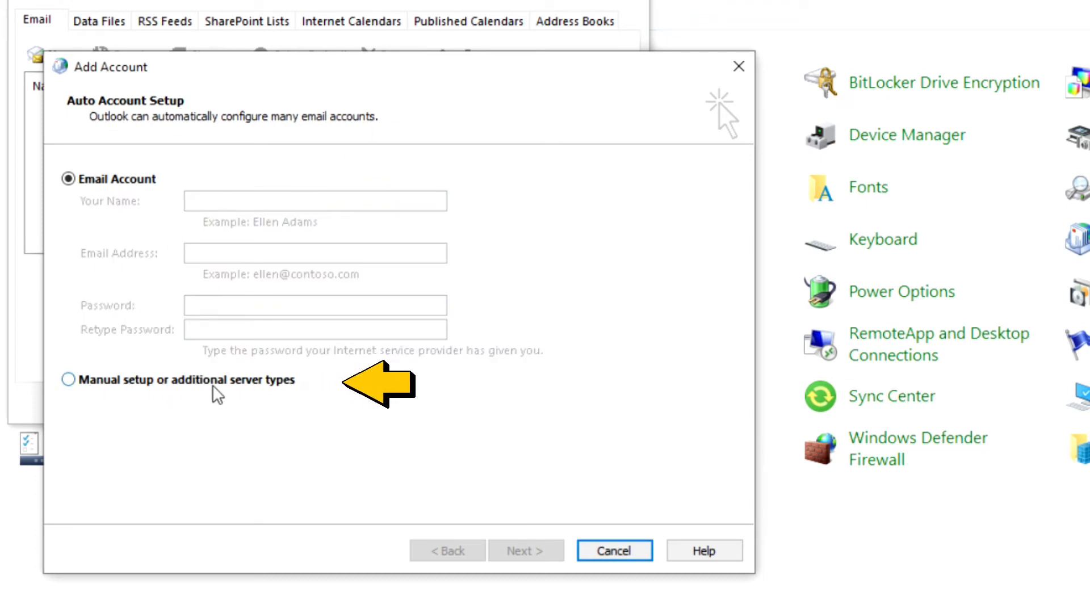
left_click(526, 531)
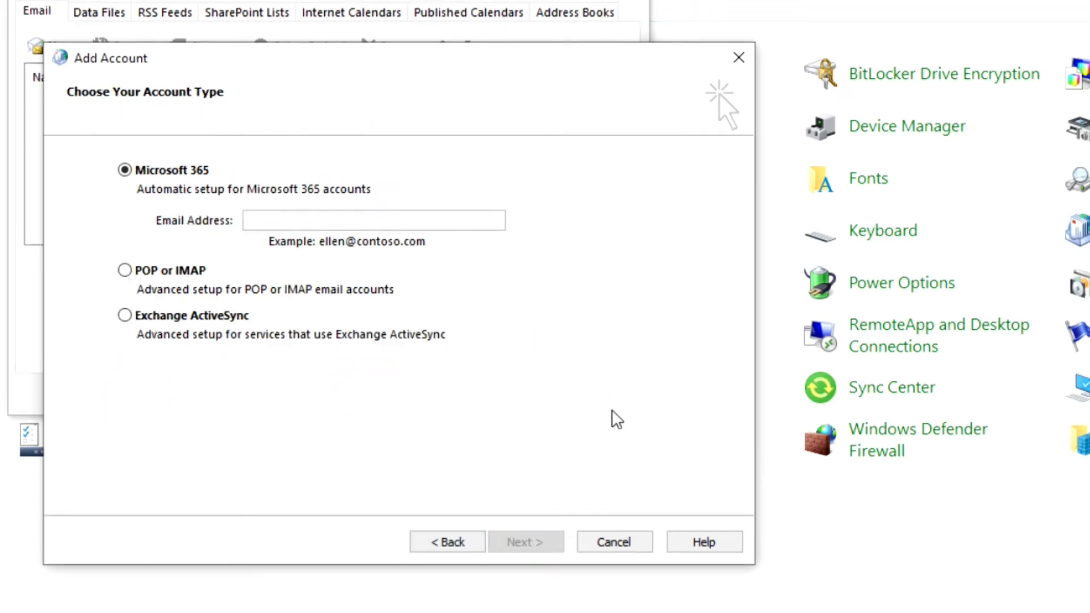
left_click(149, 273)
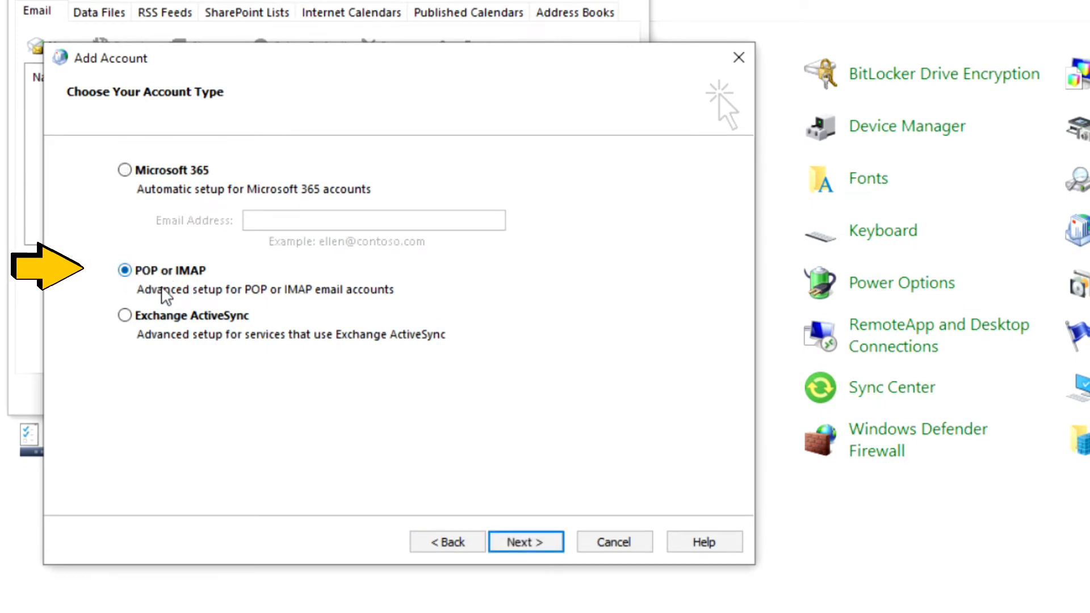
left_click(521, 546)
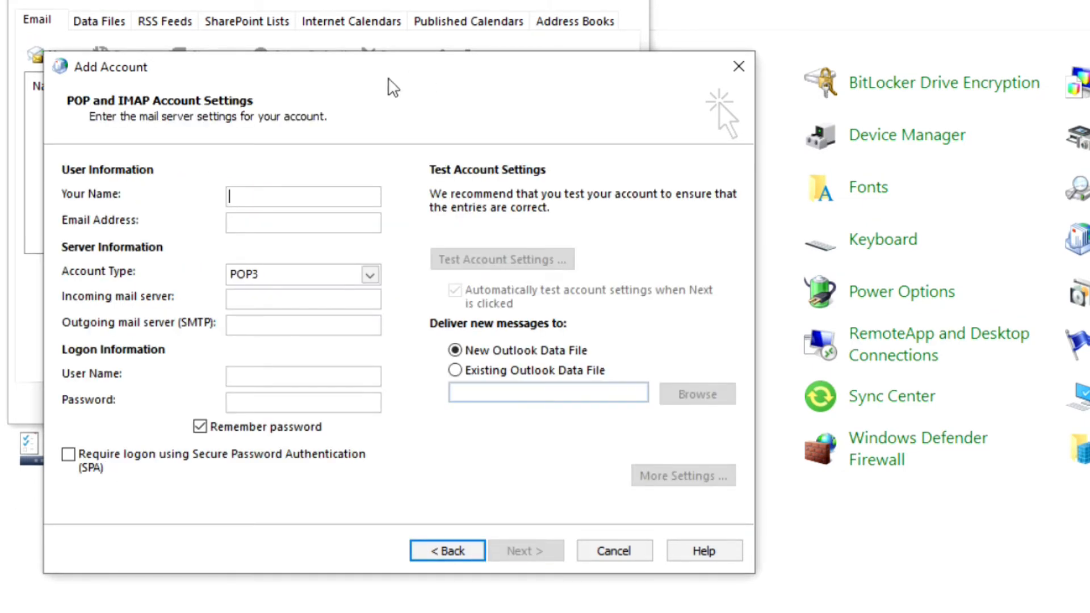
- Enter the account holder's full name and Gmail e-mail address in the POP and IMAP form
left_click_drag(389, 78, 489, 55)
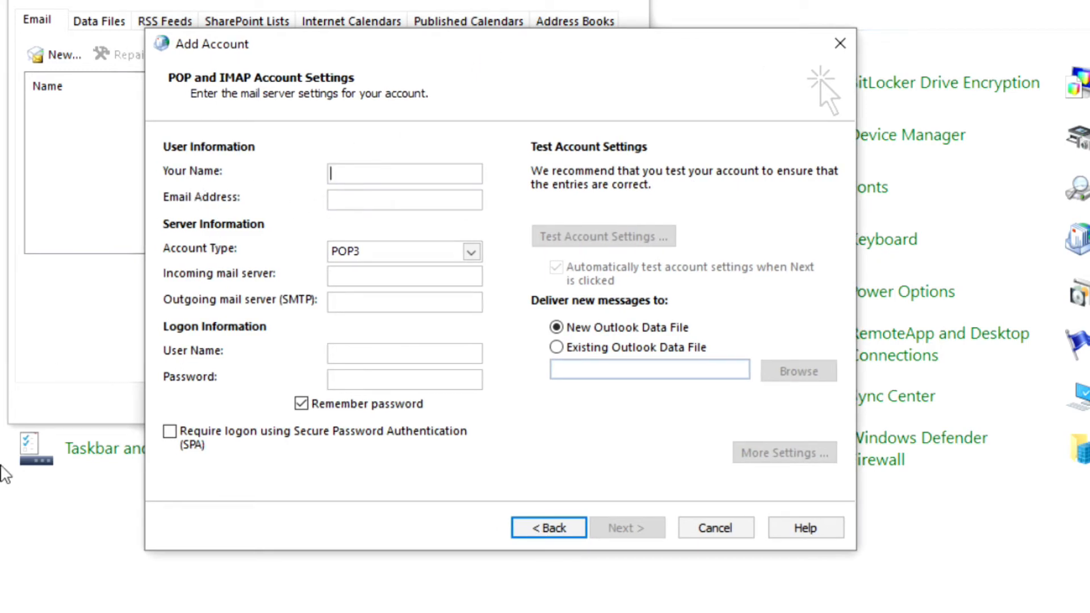
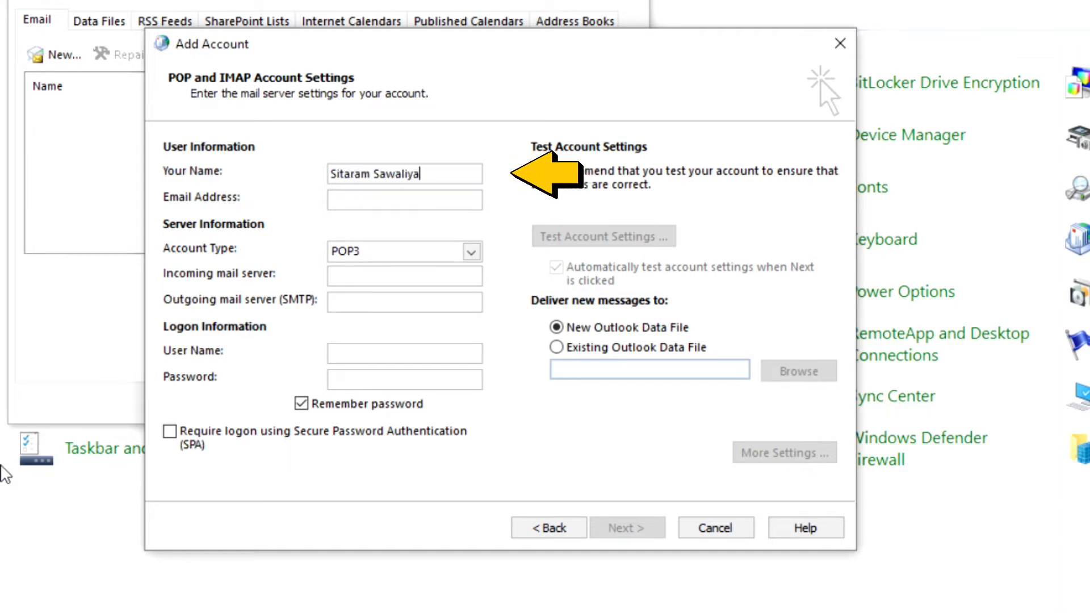
key("Tab")
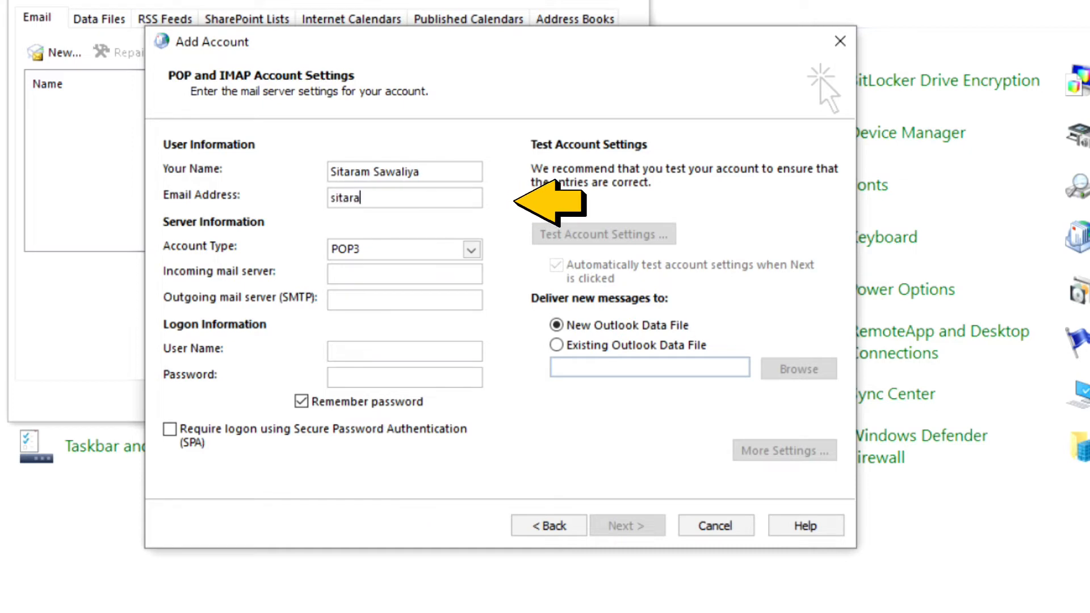
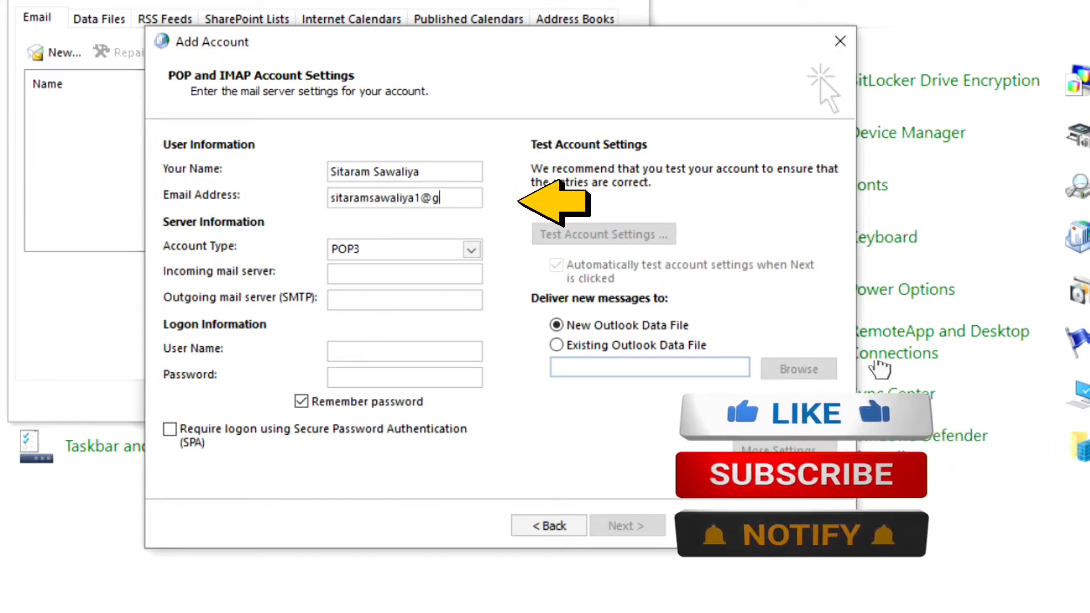
- Keep POP3 as the account type and enter pop.gmail.com and smtp.gmail.com as the mail servers
left_click(472, 250)
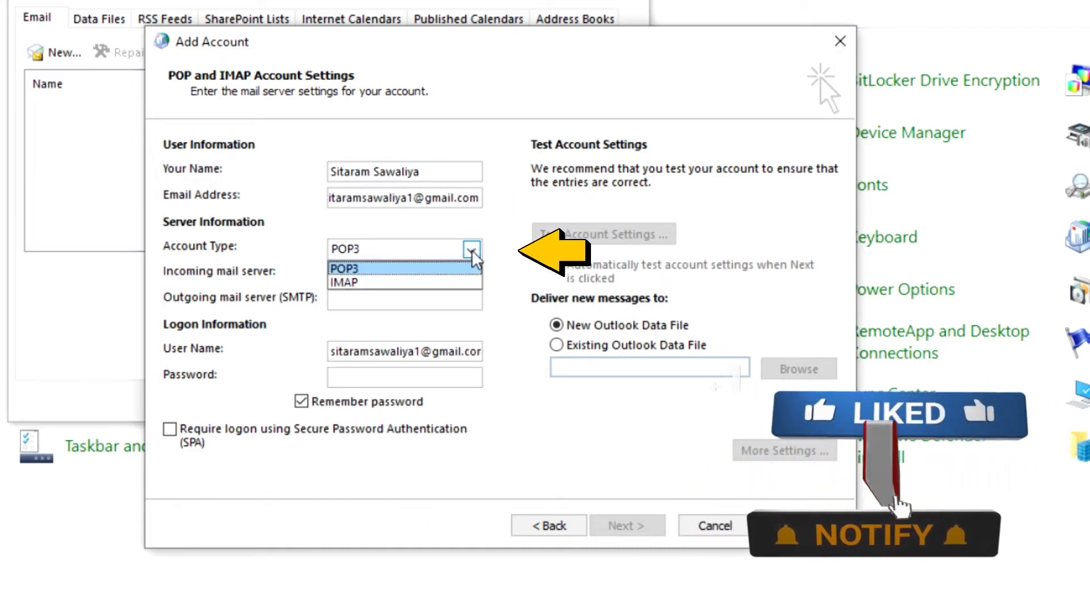
left_click(372, 268)
left_click(363, 273)
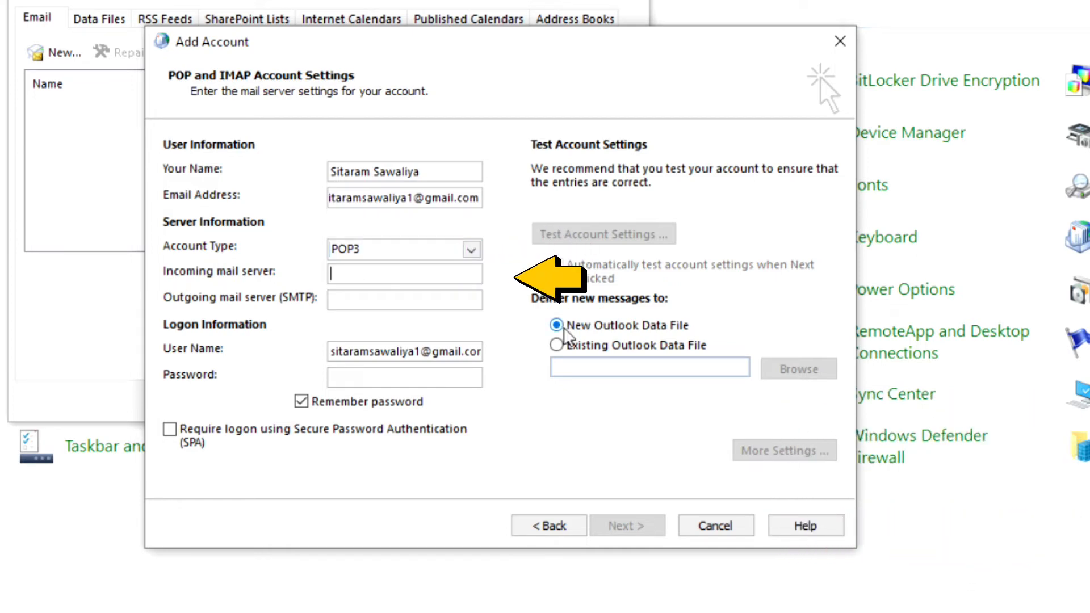
type("pop")
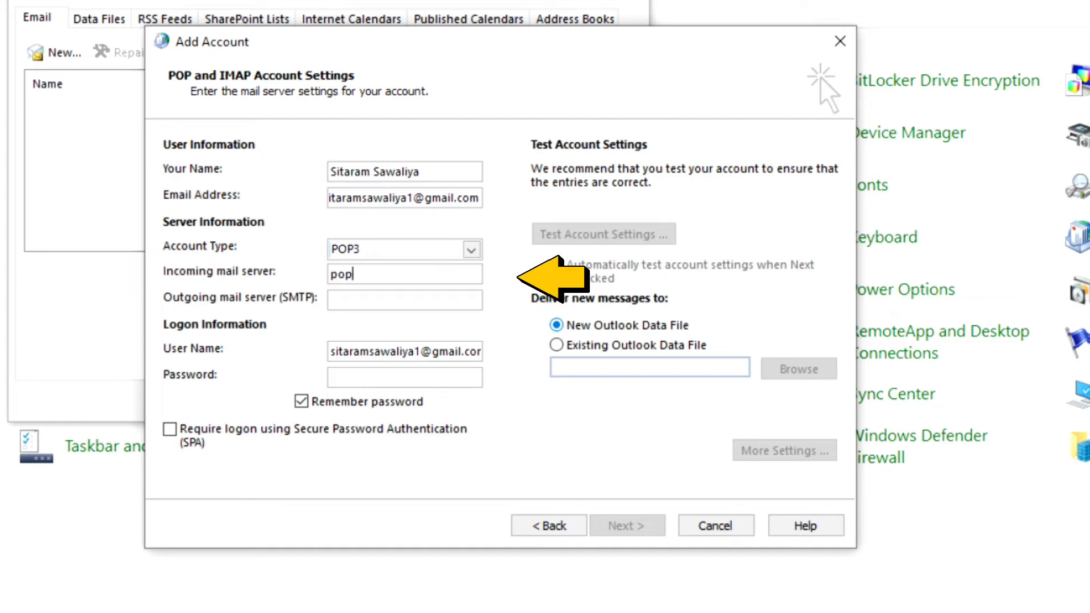
type(".gmail.com")
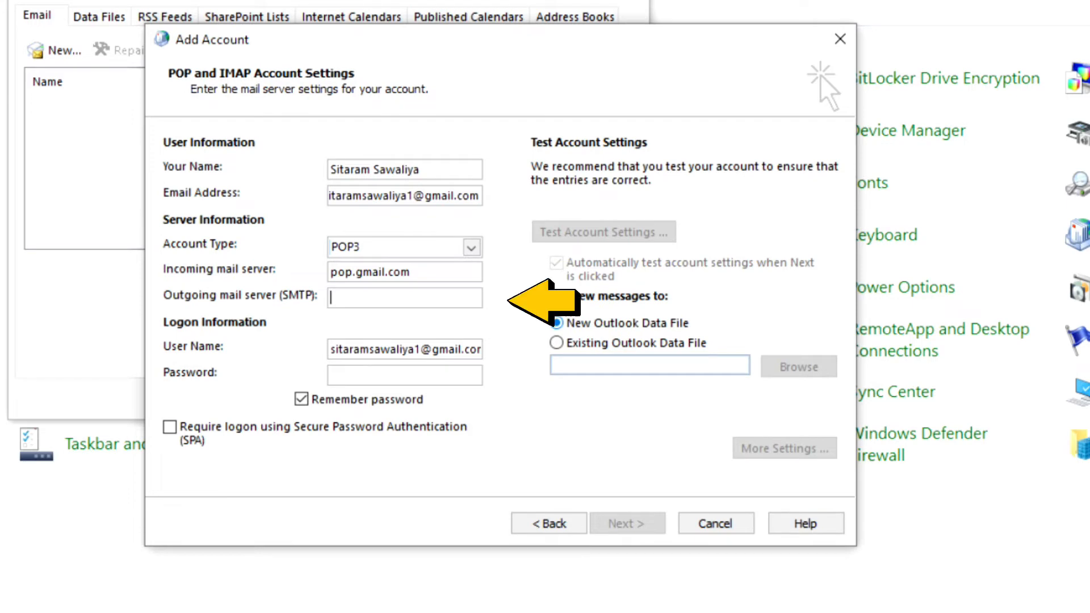
type("s")
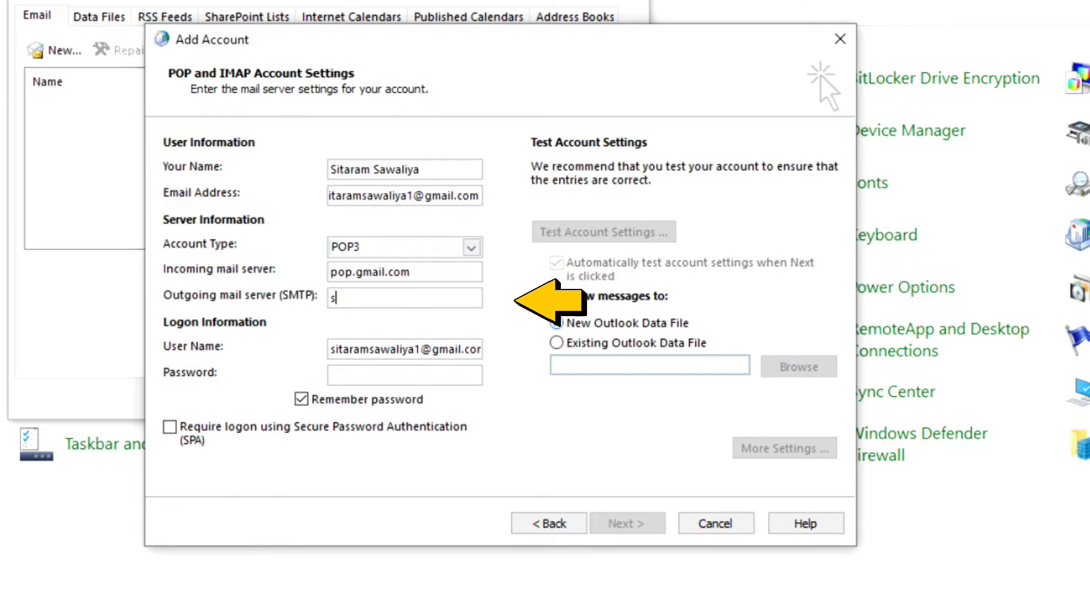
type("mtp.g")
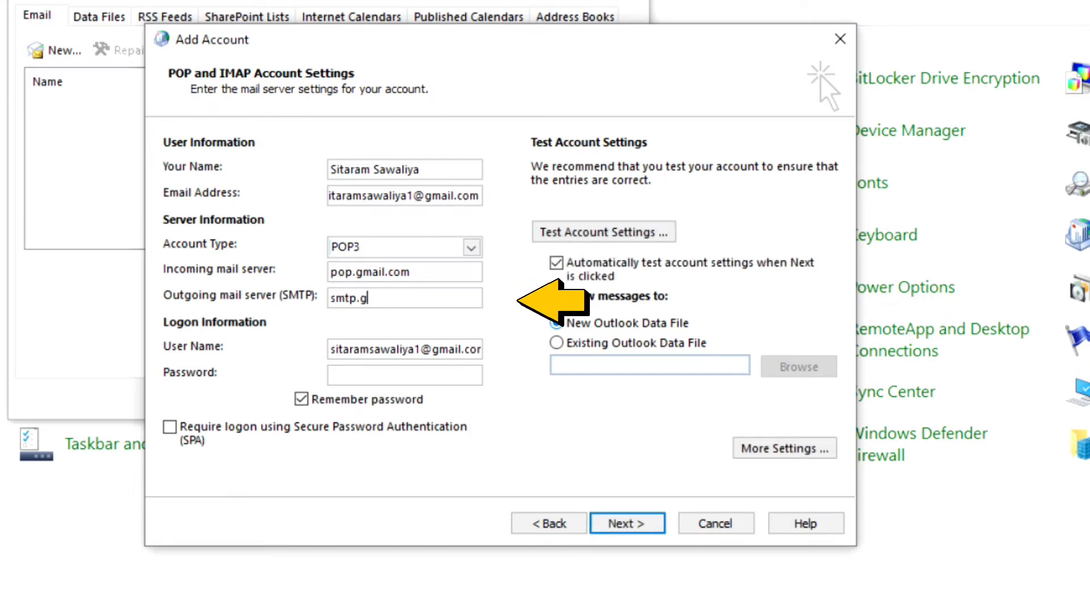
type("mail.com")
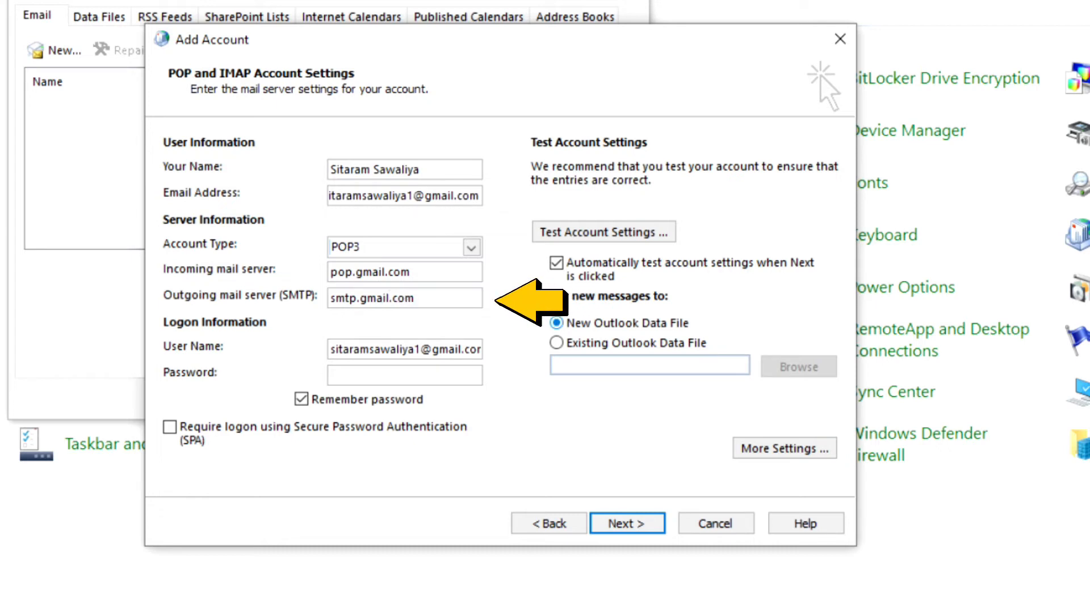
key("Tab")
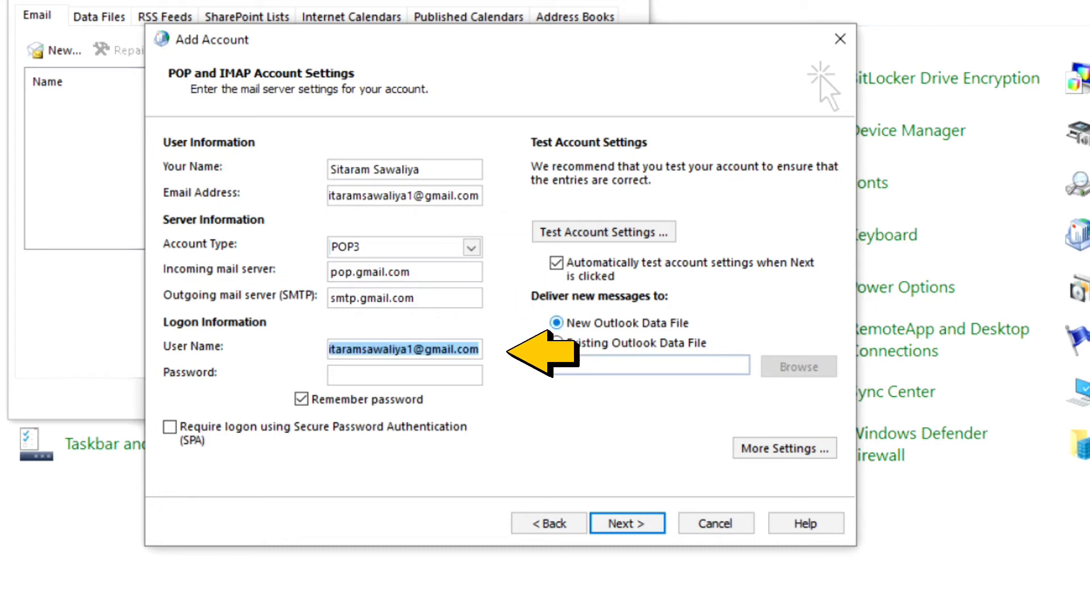
- Check the auto-filled user name and paste the Gmail app password into Password
left_click(406, 353)
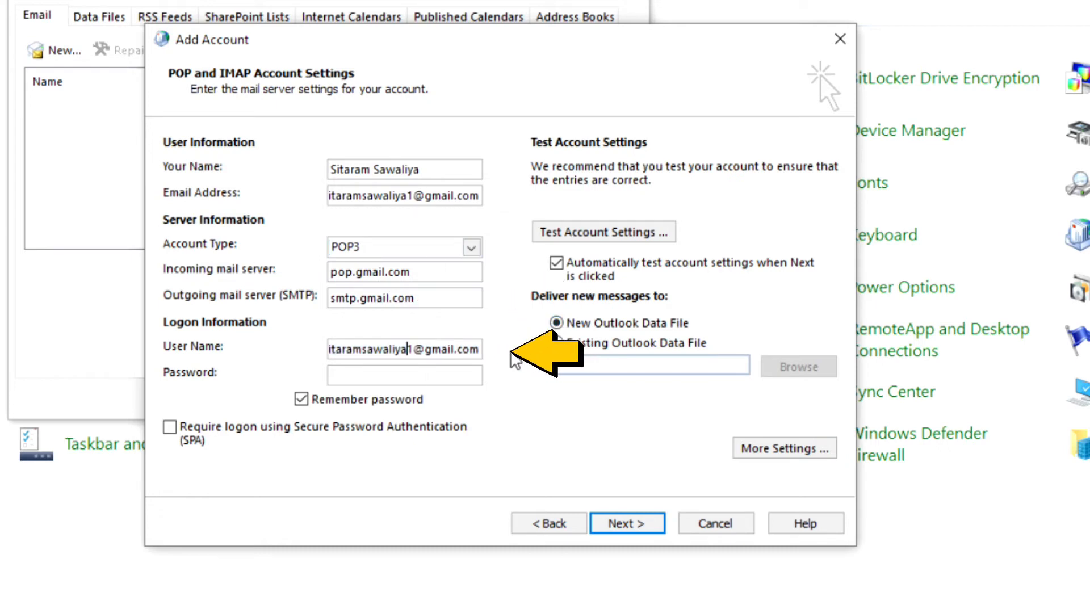
key("Home")
key("End")
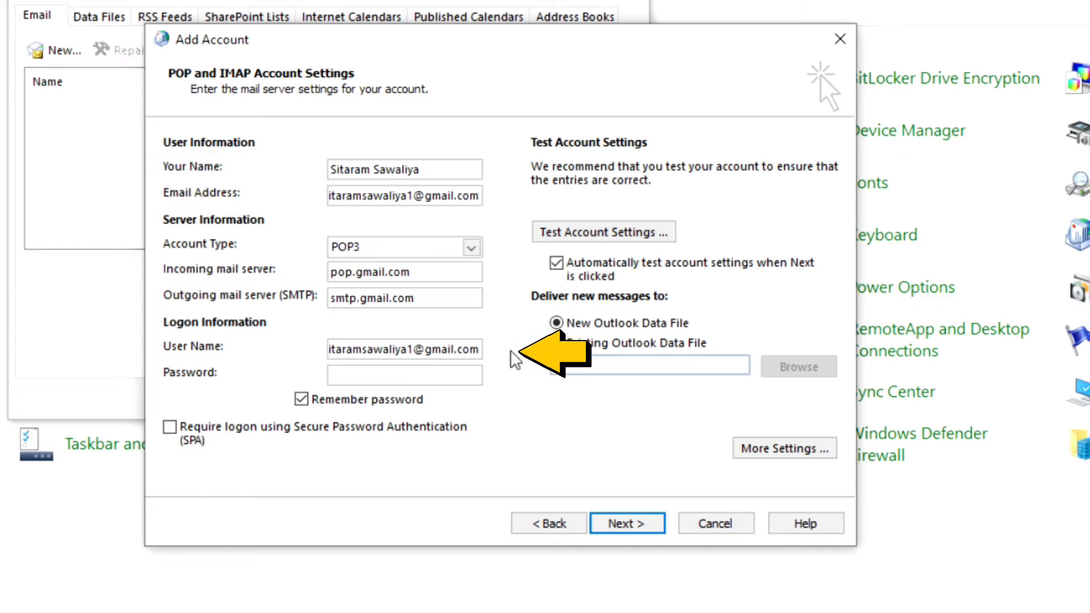
key("Tab")
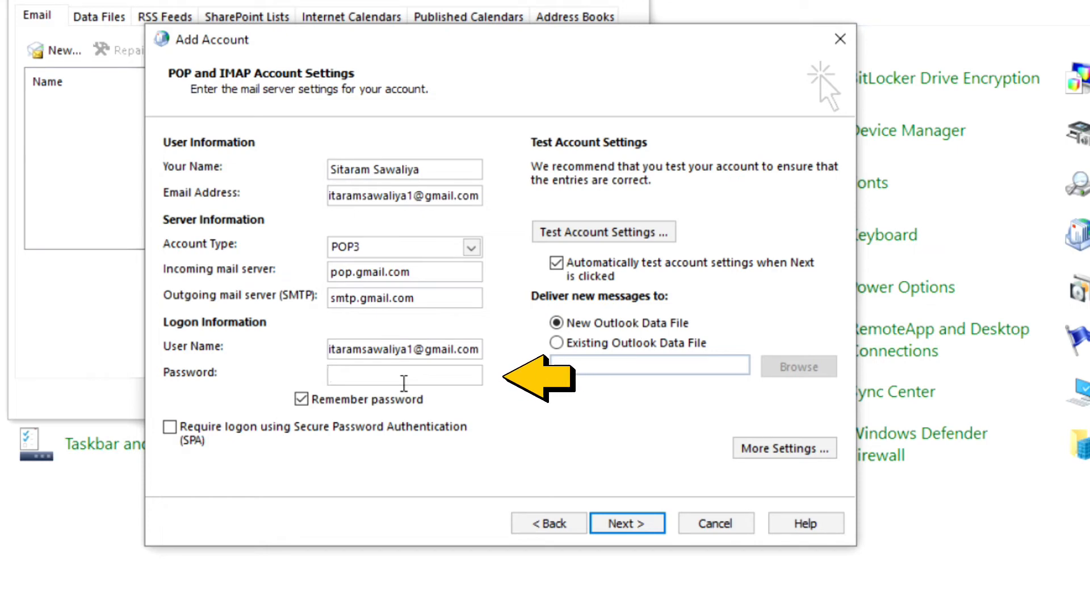
key("ctrl+v")
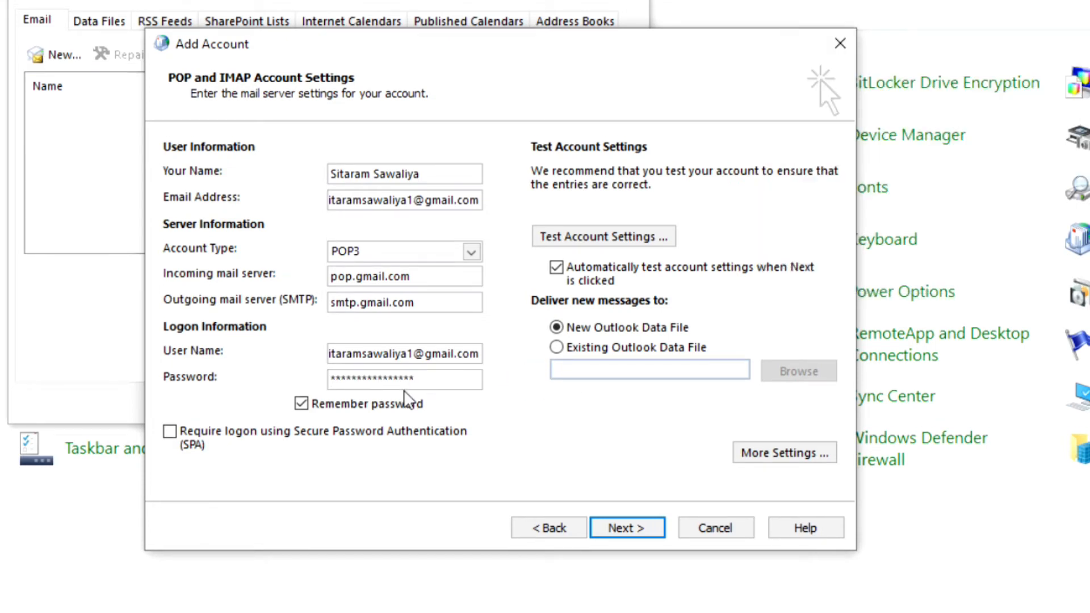
- In More Settings, require authentication for the outgoing SMTP server, then view the Advanced port settings
left_click(775, 452)
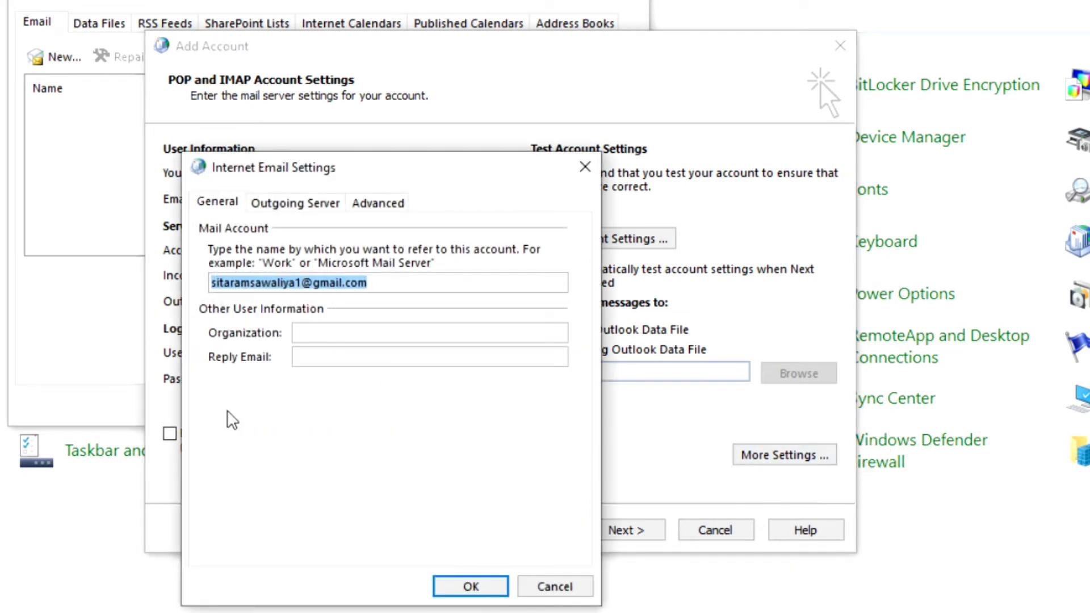
left_click(307, 208)
left_click(205, 228)
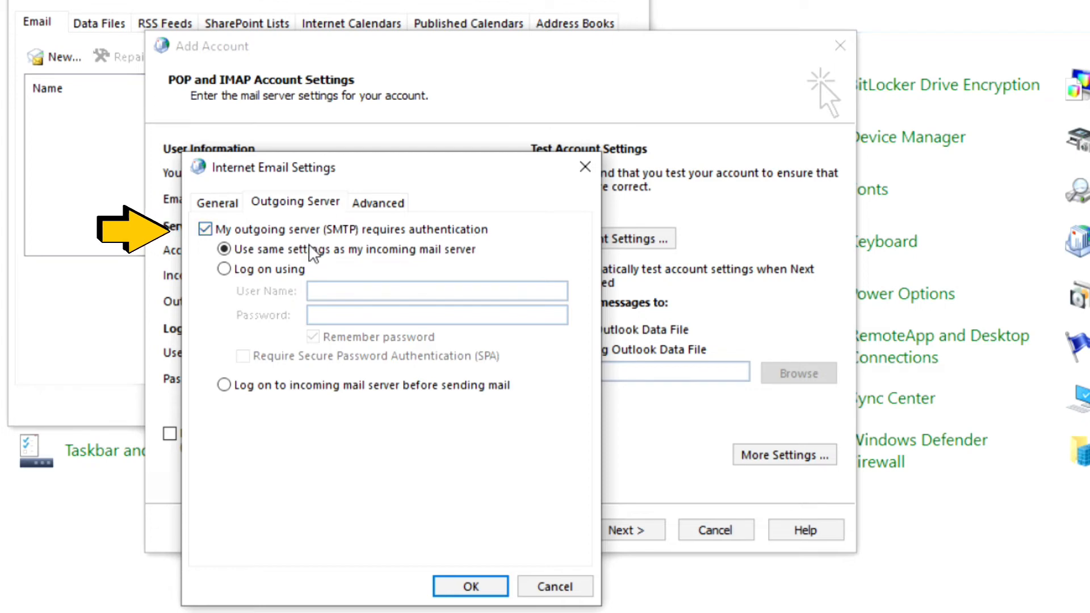
left_click(396, 209)
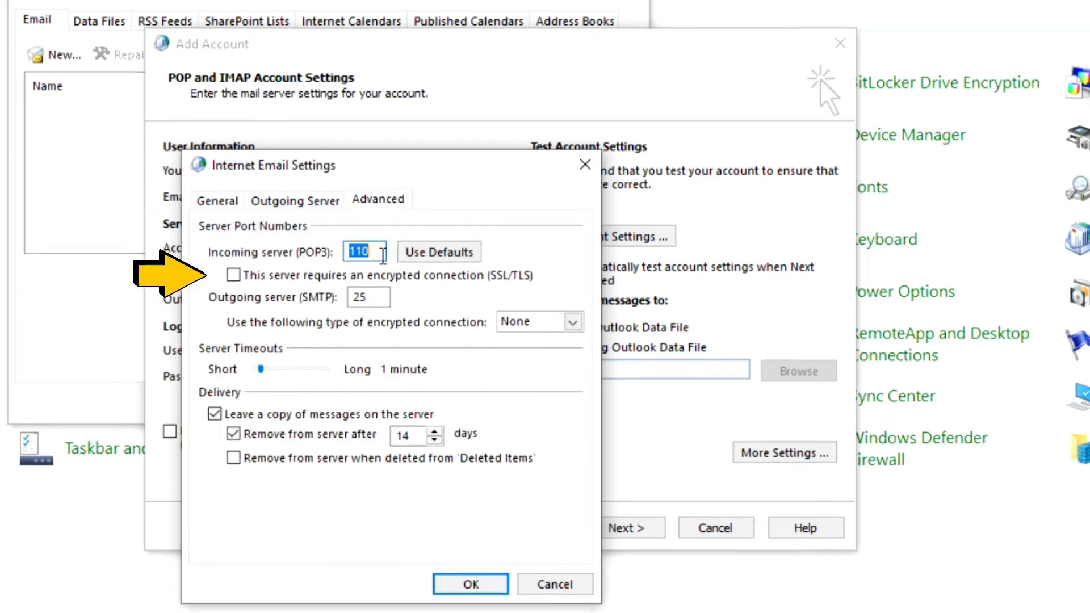
- Use SSL/TLS for POP3 (port 995), SMTP port 587 with STARTTLS, and delete server copies after 10 days
left_click(233, 280)
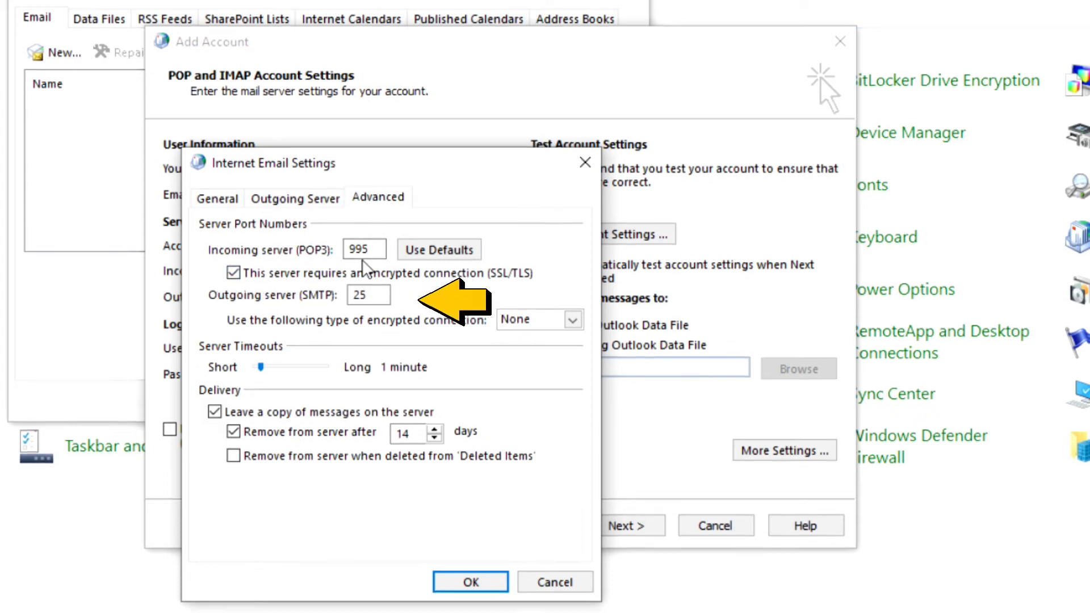
double_click(374, 294)
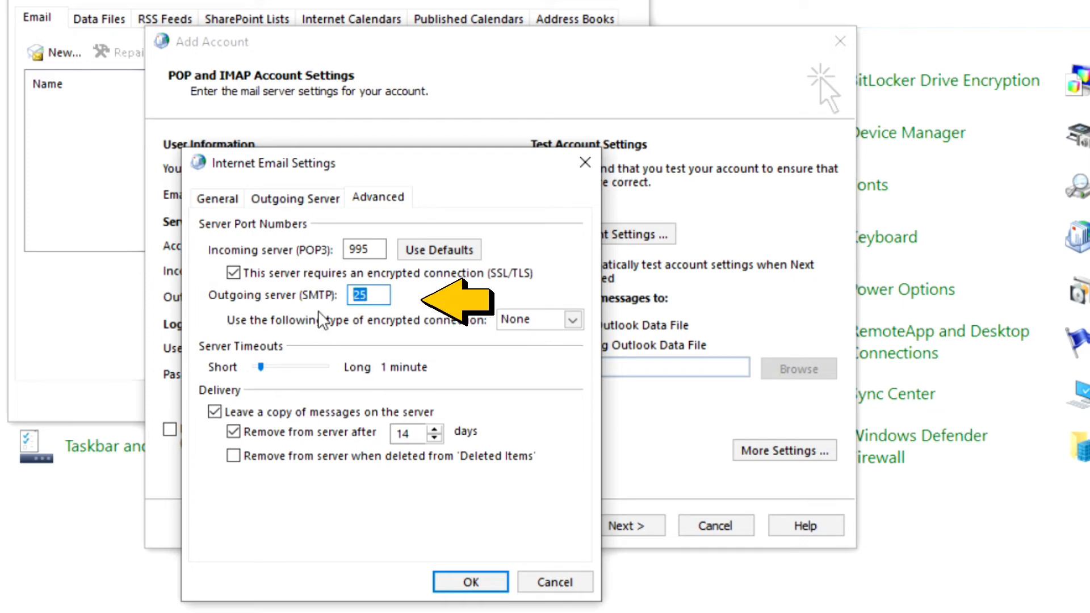
type("587")
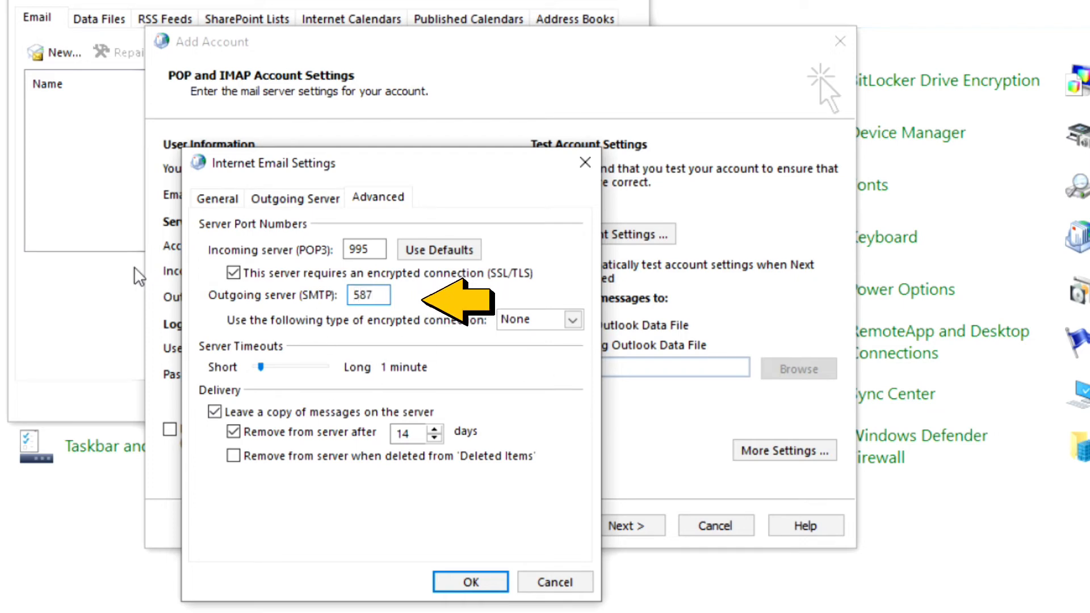
left_click(542, 321)
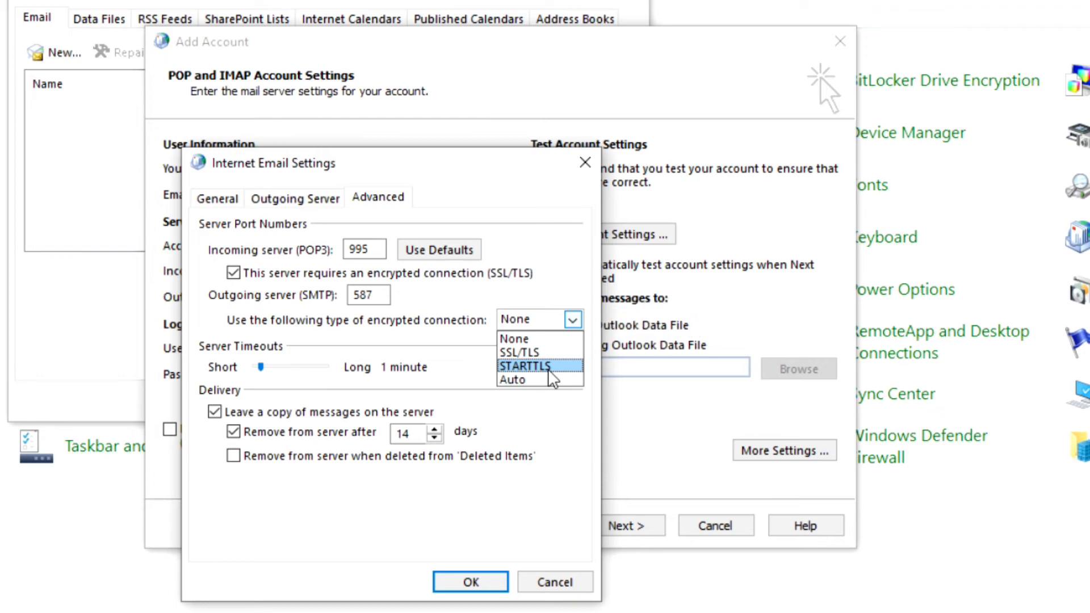
left_click(549, 368)
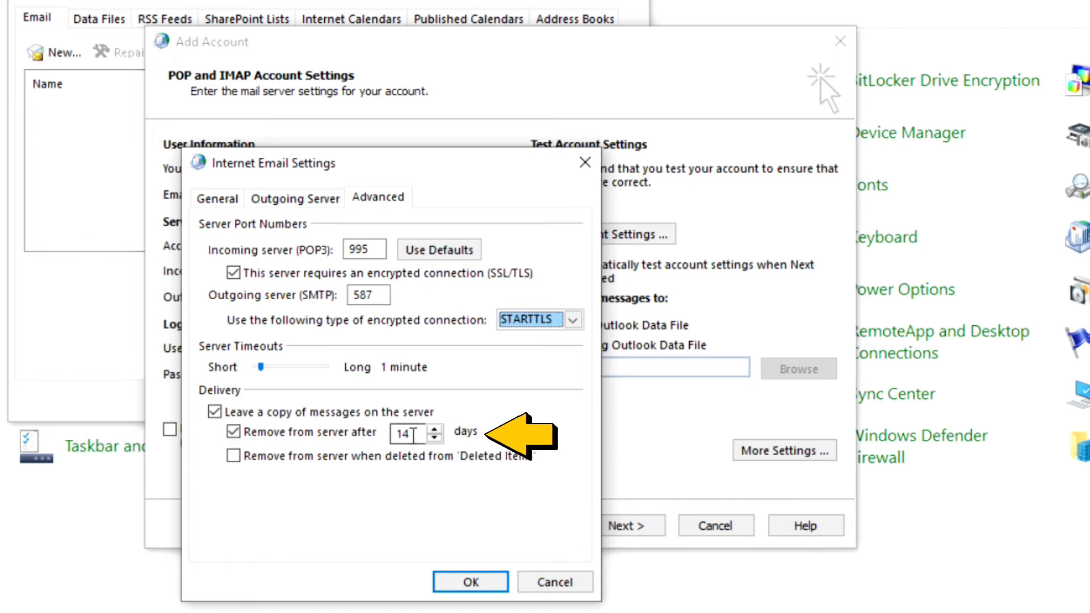
double_click(413, 435)
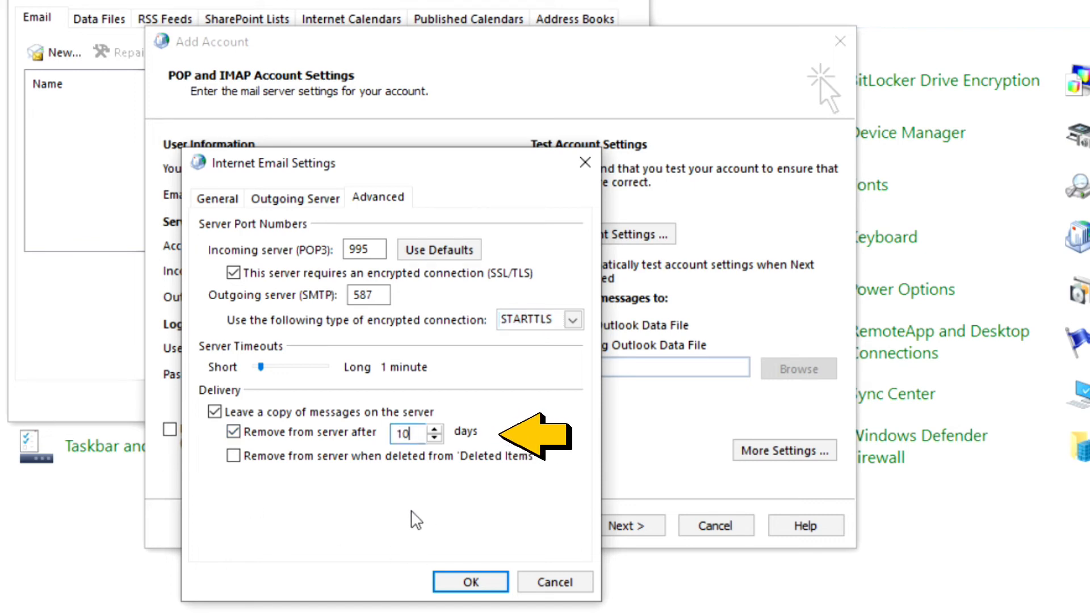
left_click(457, 587)
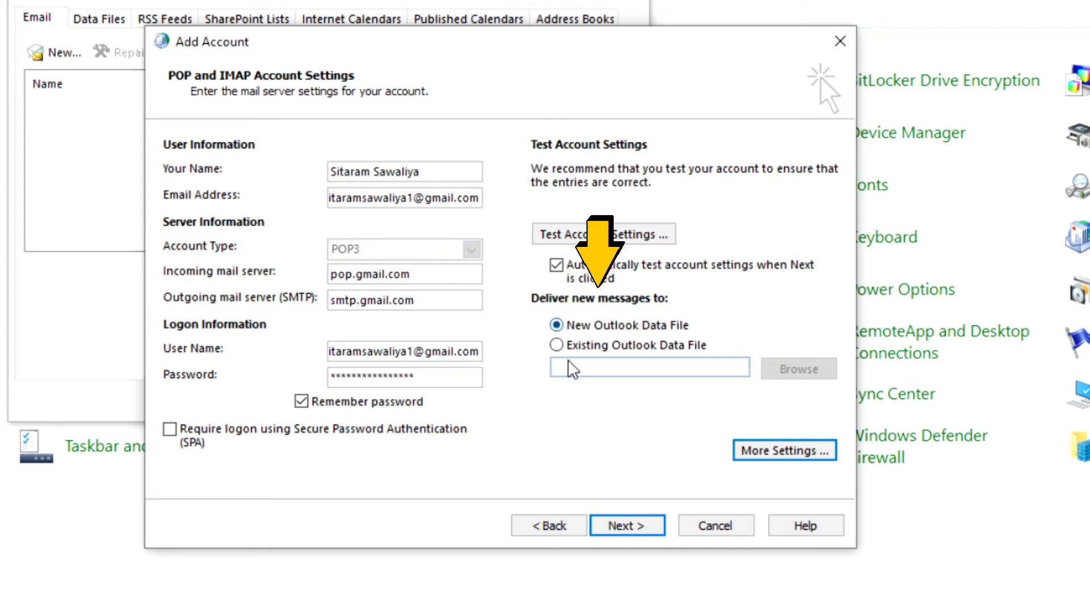
- Deliver new mail to the second existing .pst file in Outlook Files and run the account test
left_click(560, 348)
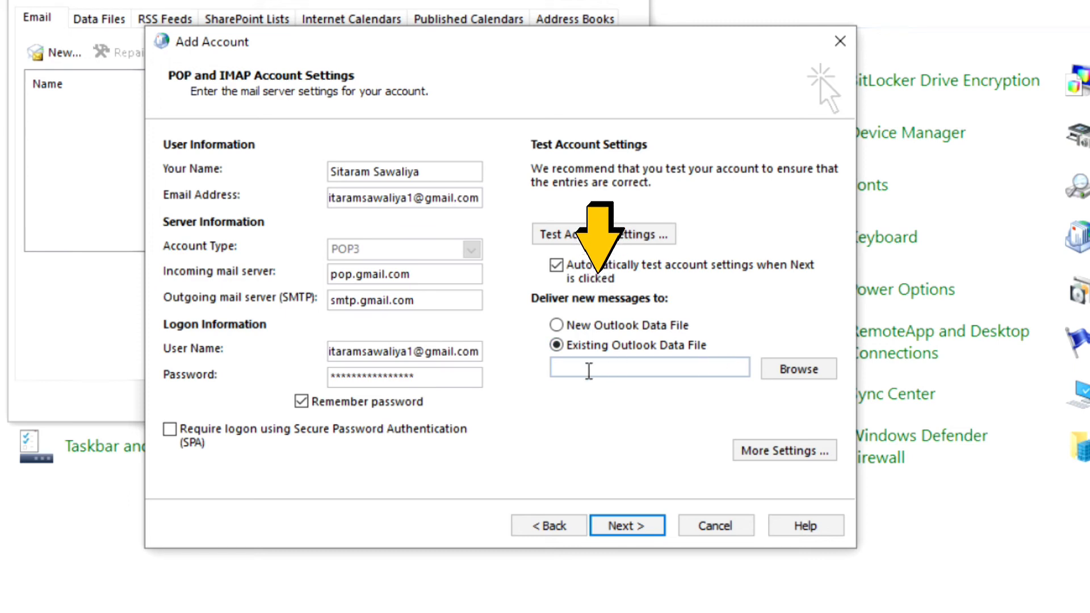
left_click(792, 373)
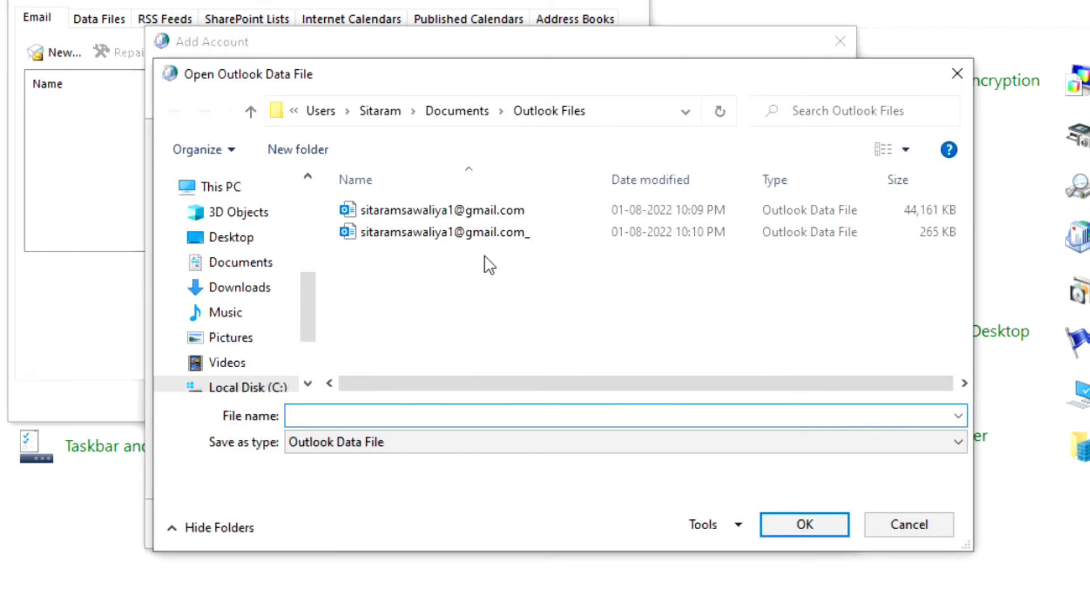
left_click(464, 238)
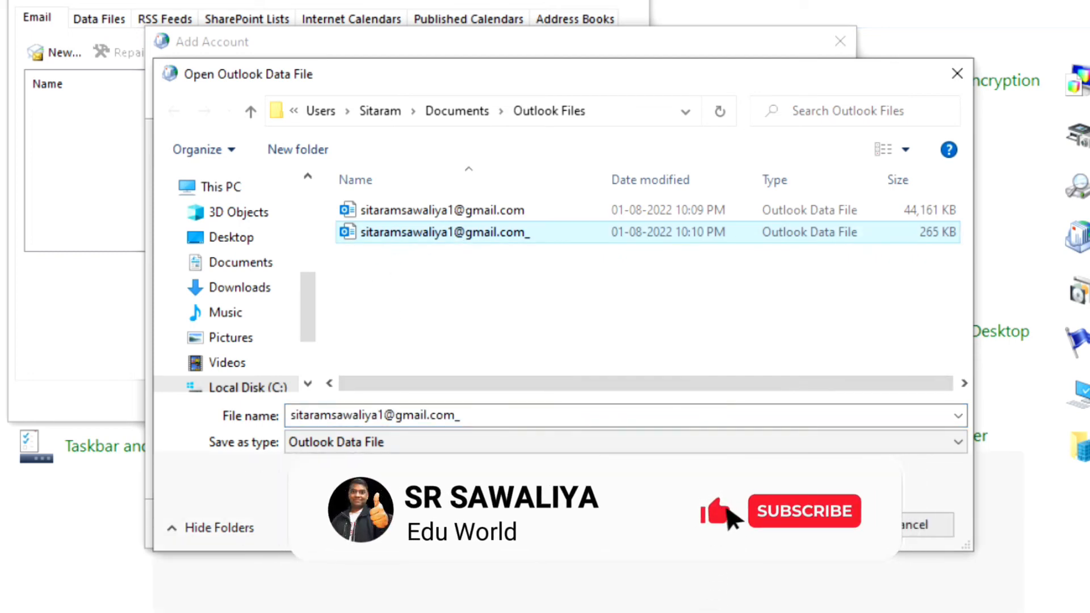
key("Return")
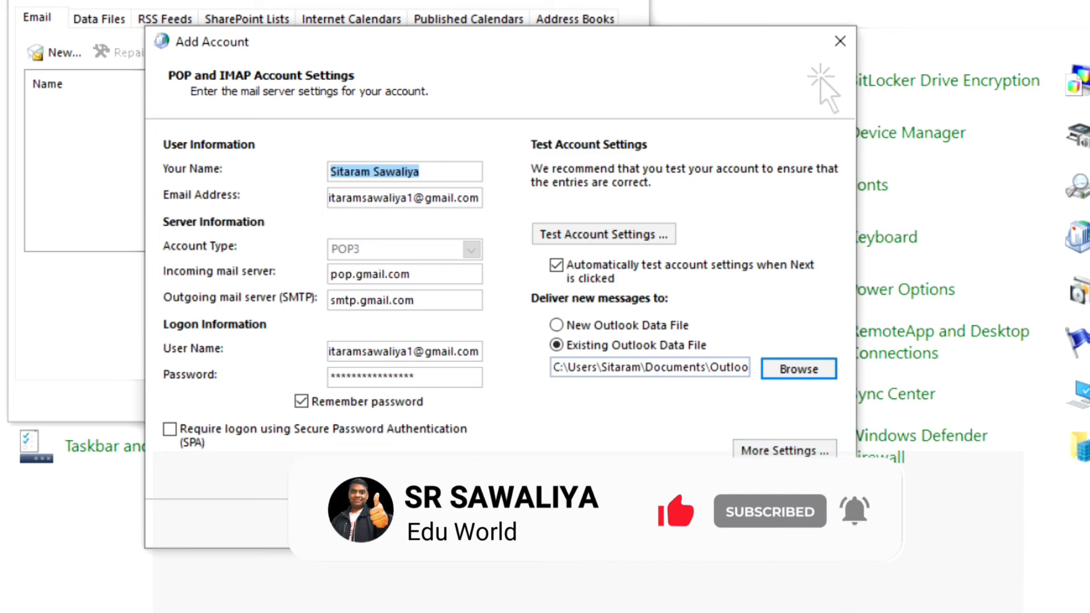
left_click(627, 526)
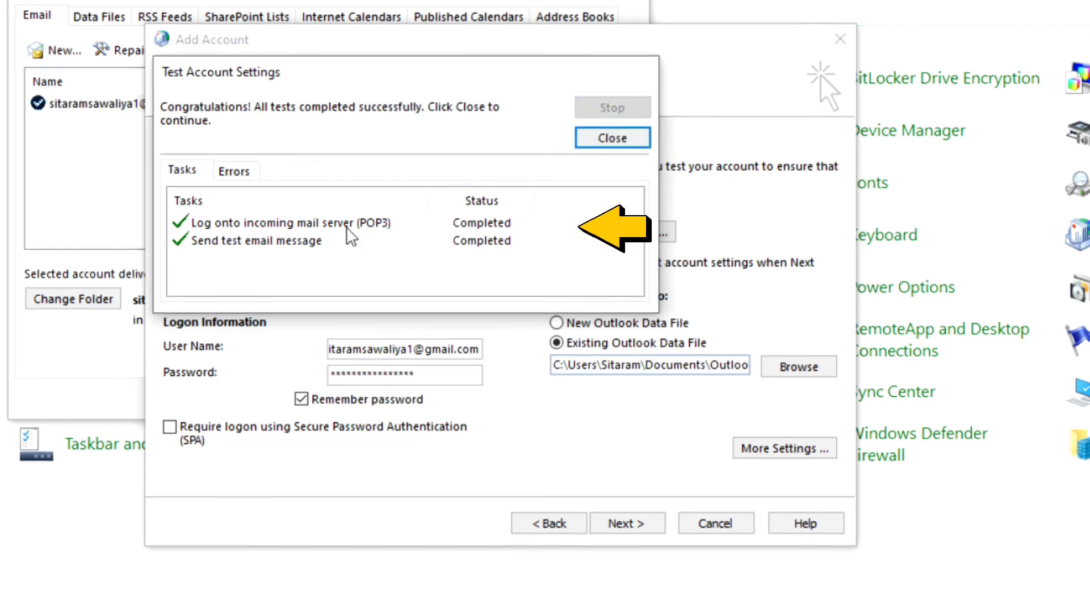
- Close the successful test, finish adding the account, and close Account Settings and Mail Setup
left_click(615, 145)
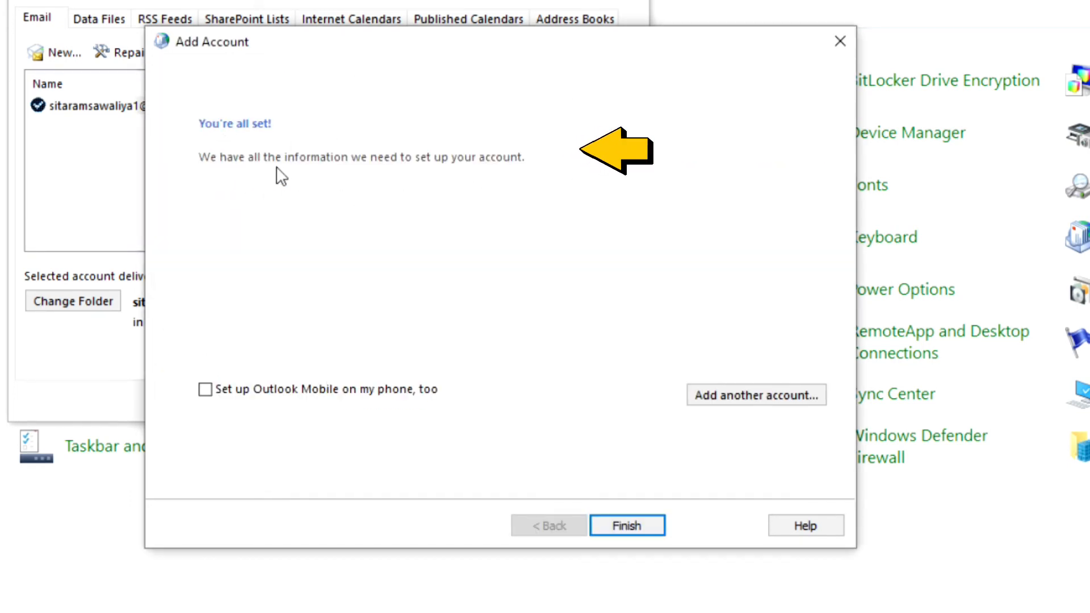
left_click(625, 525)
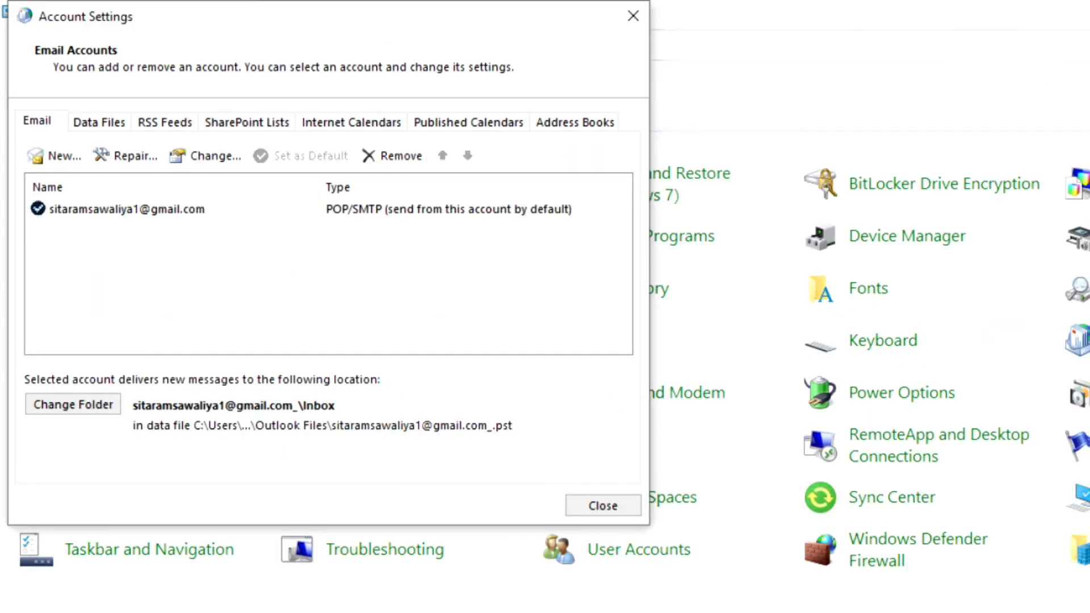
left_click(165, 213)
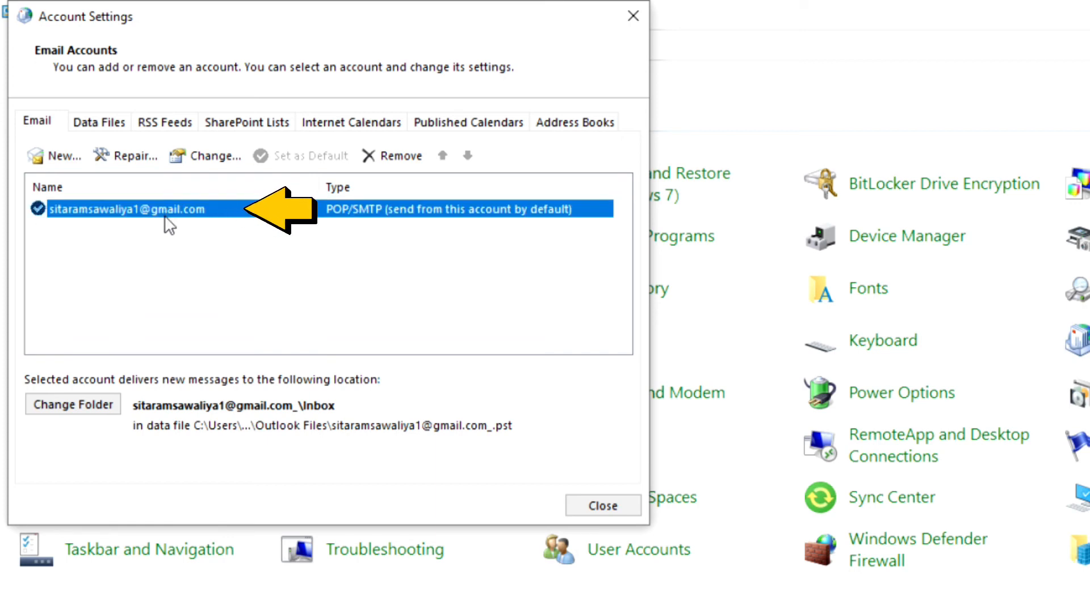
left_click(645, 18)
left_click(284, 212)
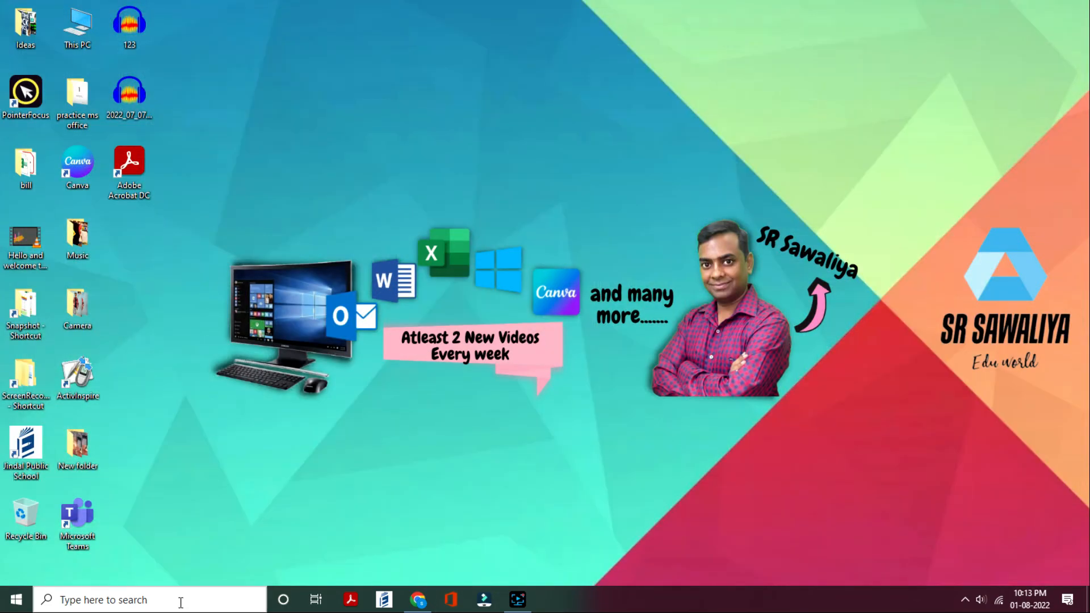
- Search Windows for 'outloo' and launch Microsoft Outlook
left_click(181, 602)
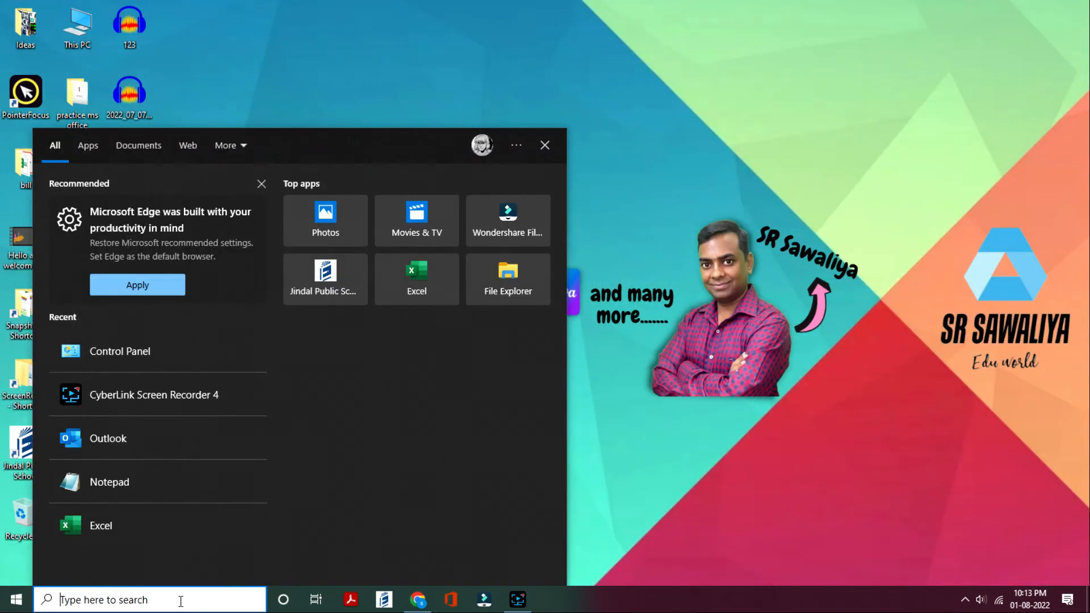
type("outlook")
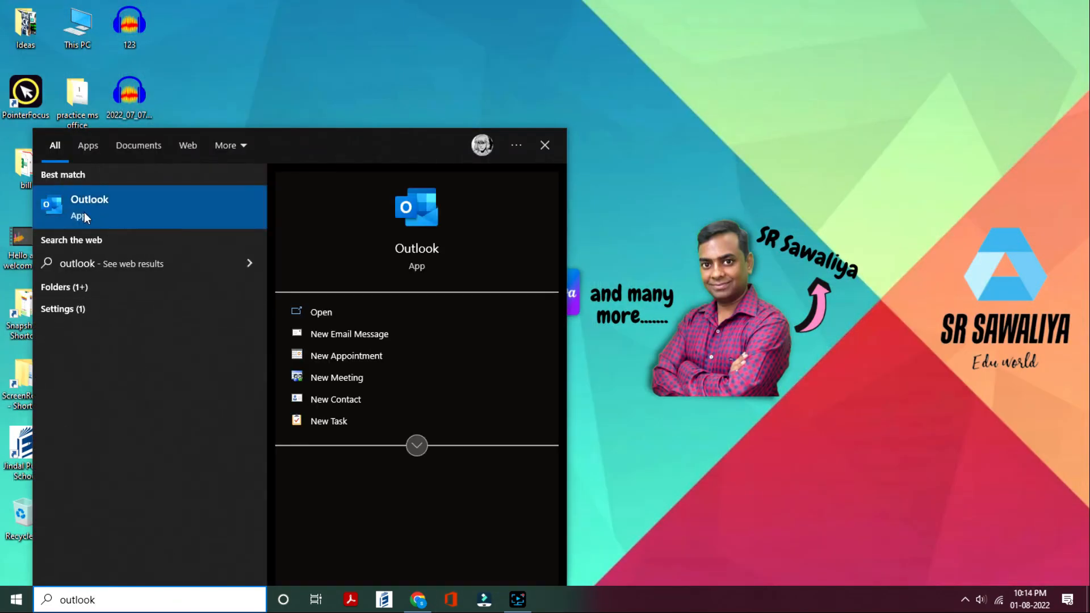
left_click(89, 211)
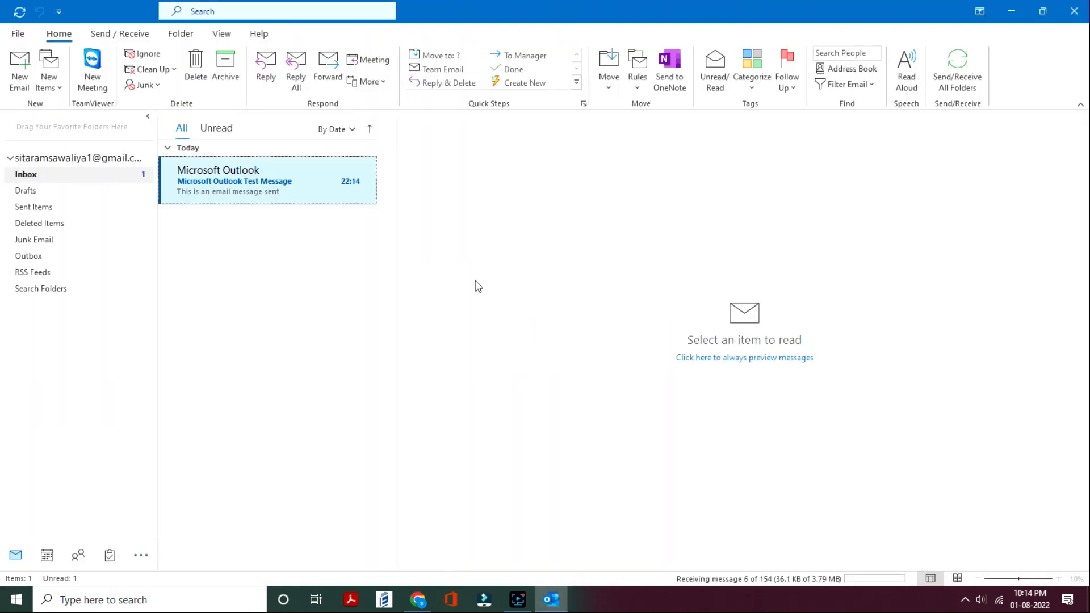
- Scroll through the Inbox while Outlook receives the Gmail messages (25 of 154)
scroll(262, 363, "down", 4)
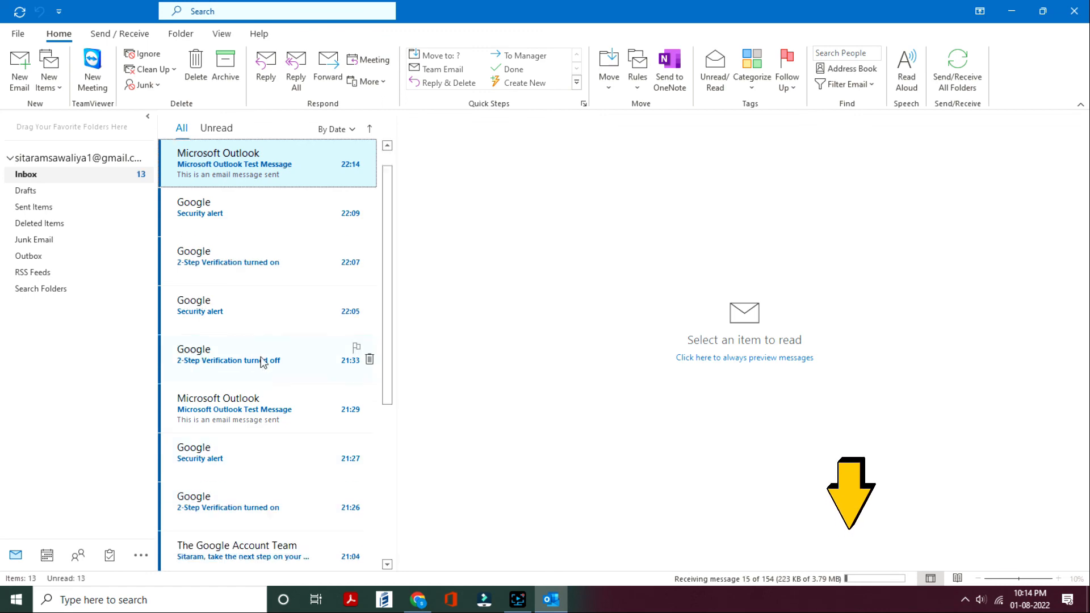
scroll(261, 373, "down", 3)
scroll(261, 374, "up", 5)
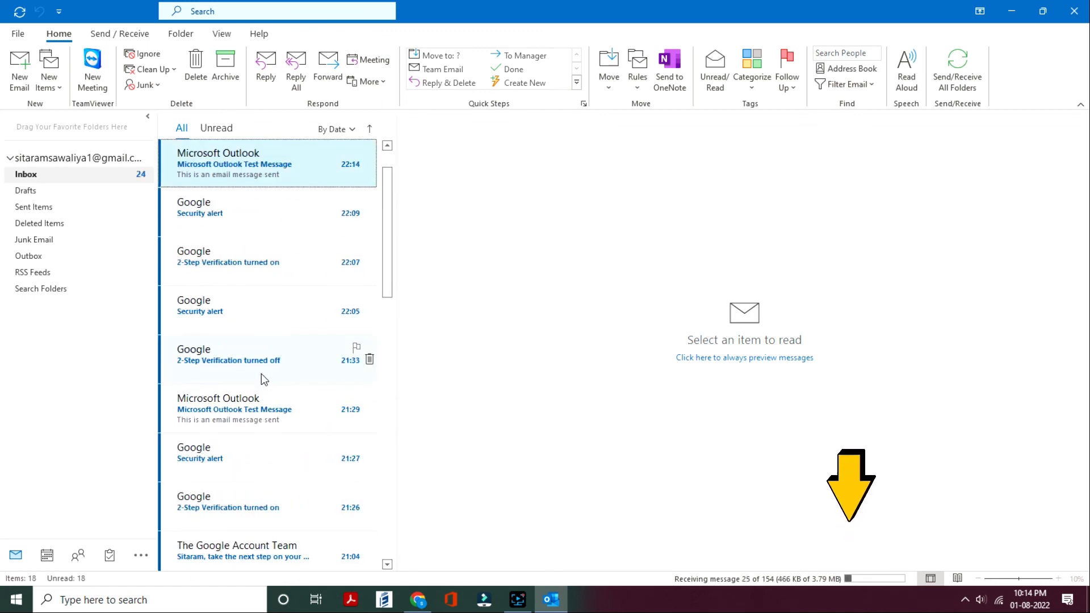